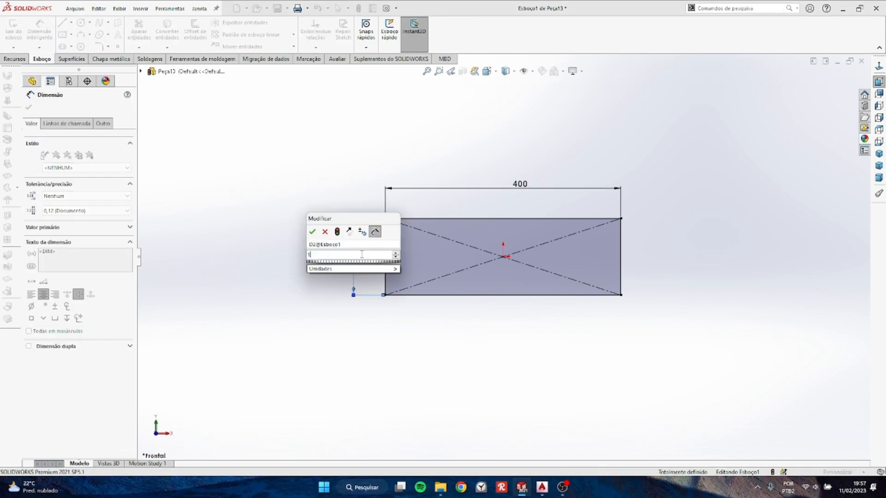
Set the rectangle's height to 100 mm and extrude the profile 6.35 mm as a blind boss
key("Return")
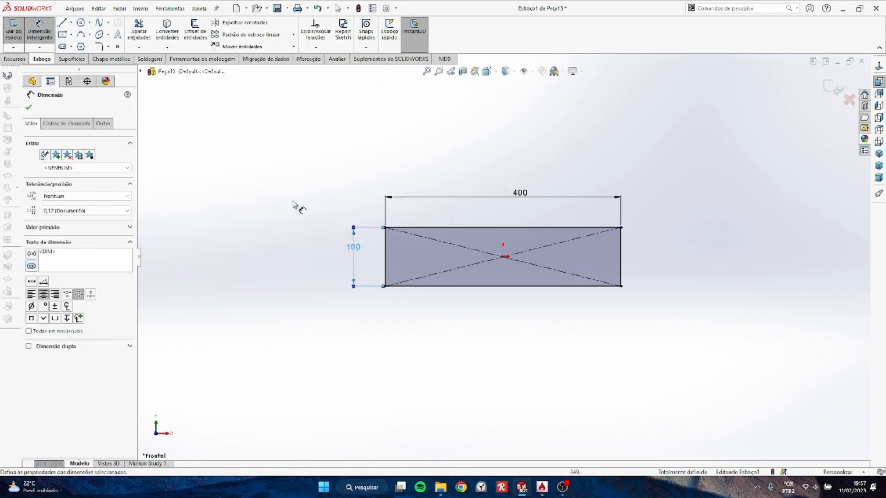
left_click(16, 60)
left_click(22, 30)
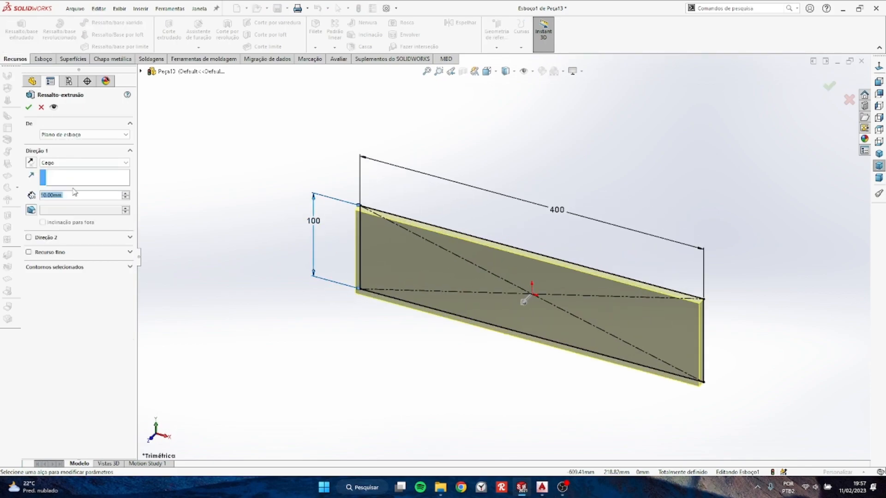
type("6.35")
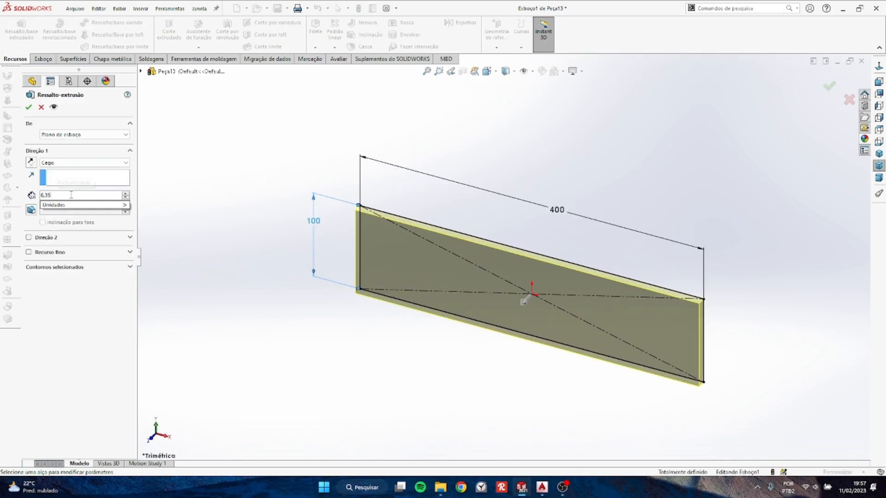
key("Return")
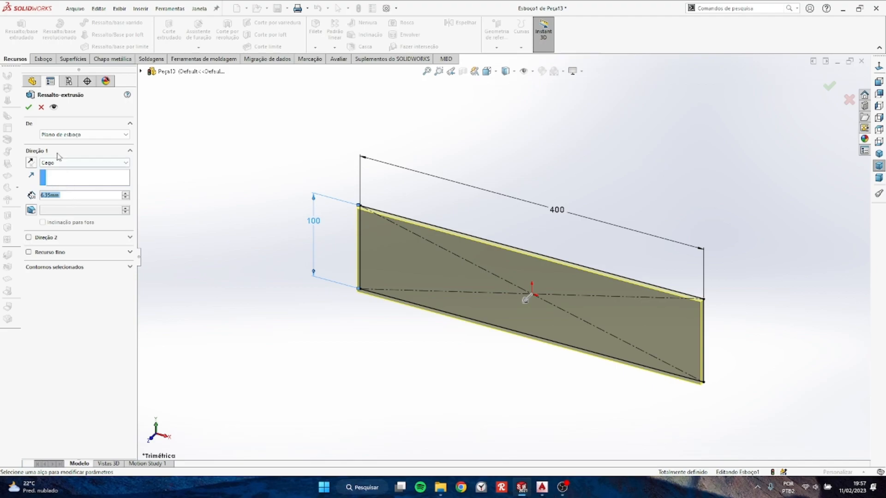
left_click(28, 107)
left_click(248, 282)
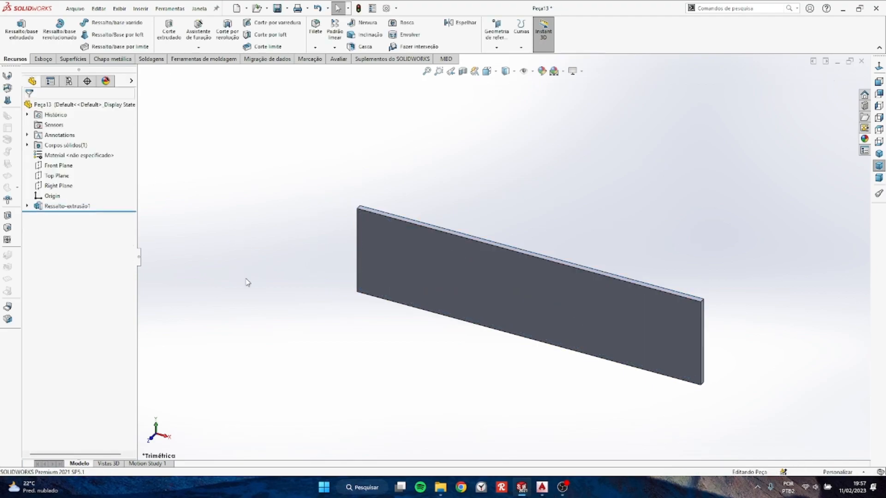
Assign the material ASTM A36 Aço to the plate and show it in isometric view
right_click(84, 158)
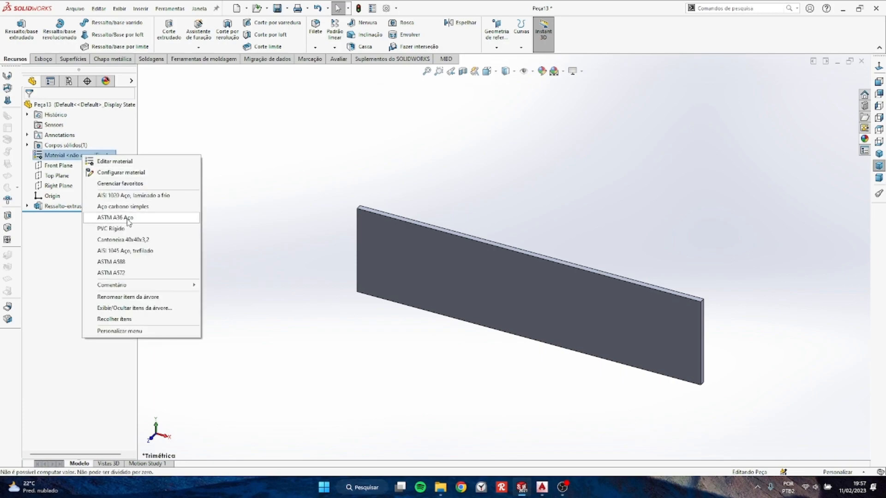
left_click(137, 223)
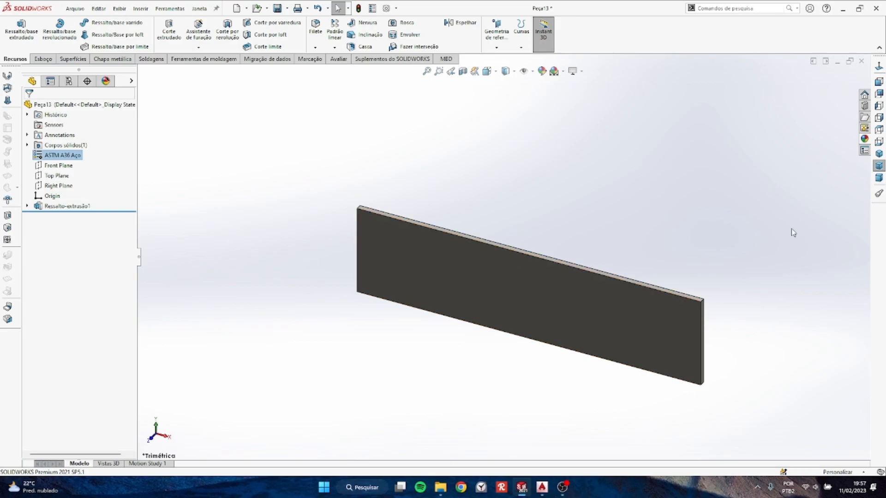
left_click(878, 154)
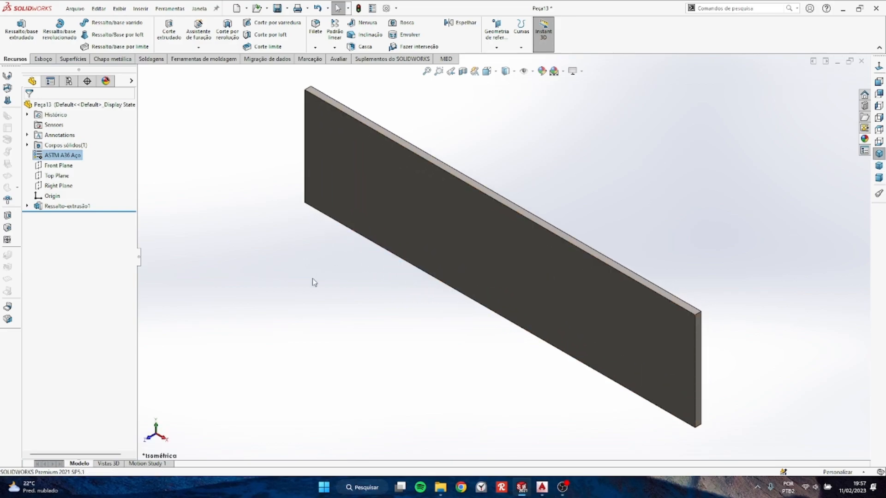
Save the plate part as CHAPA BASE in the BRAÇO LATERAL folder
left_click(277, 8)
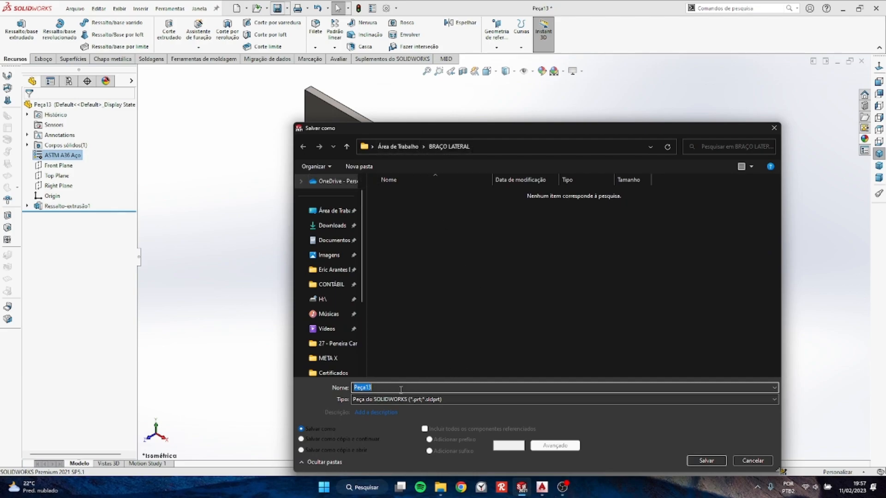
type("c")
left_click(704, 461)
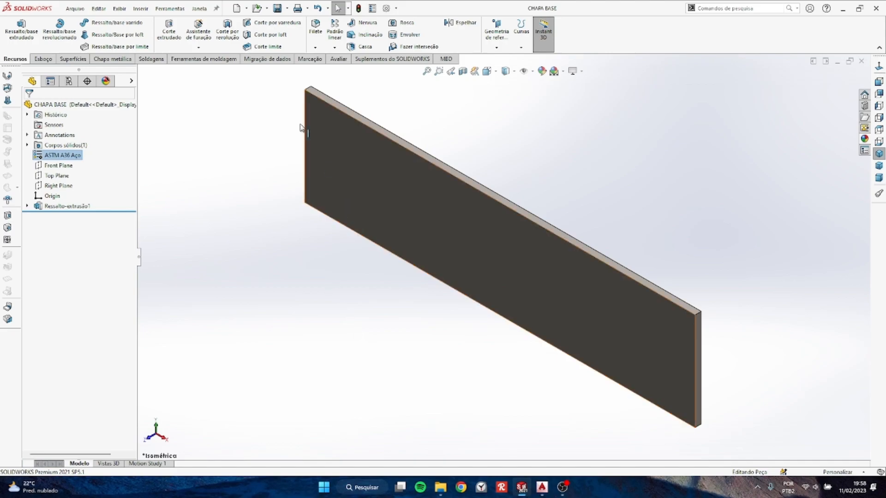
Create a new part from the Part Template and start a sketch on the Top Plane
left_click(236, 9)
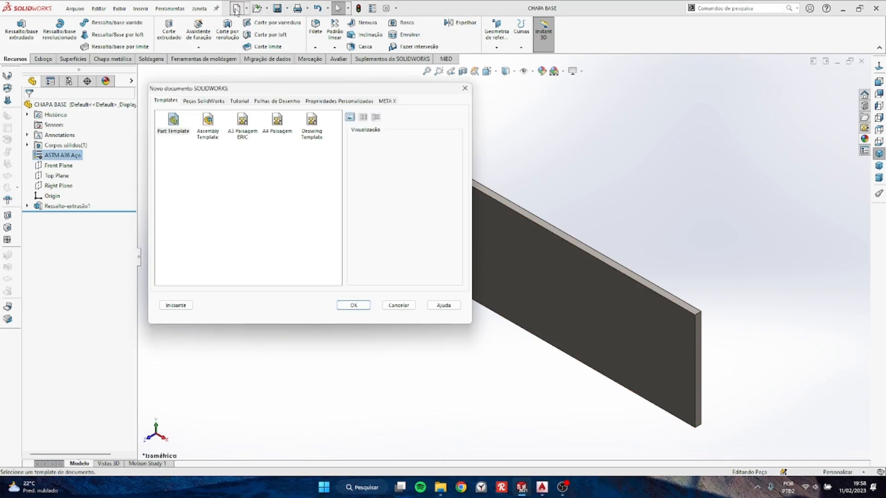
key("Return")
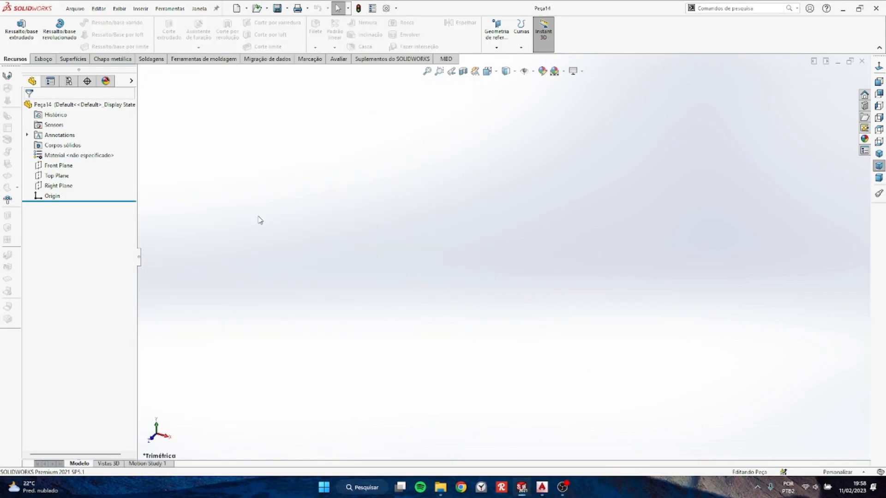
left_click(57, 175)
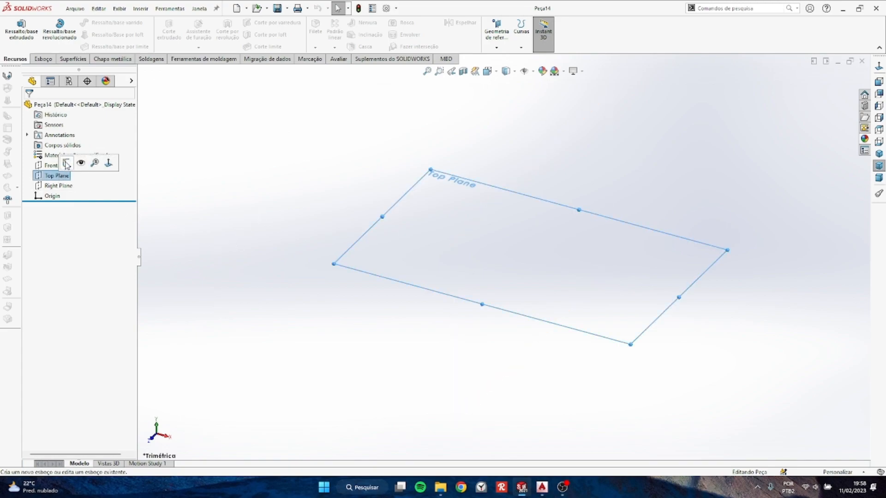
left_click(67, 163)
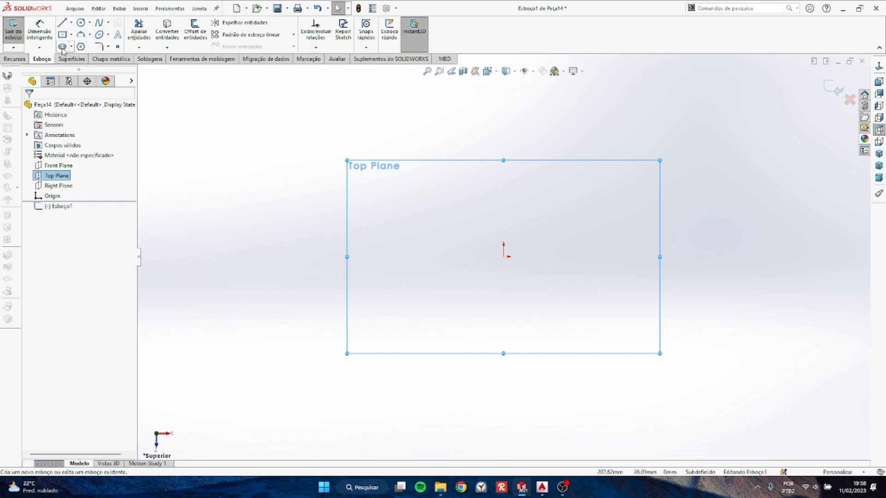
Sketch a horizontal straight slot across the origin, about 67 mm between arc centers and about 35 mm wide
left_click(63, 48)
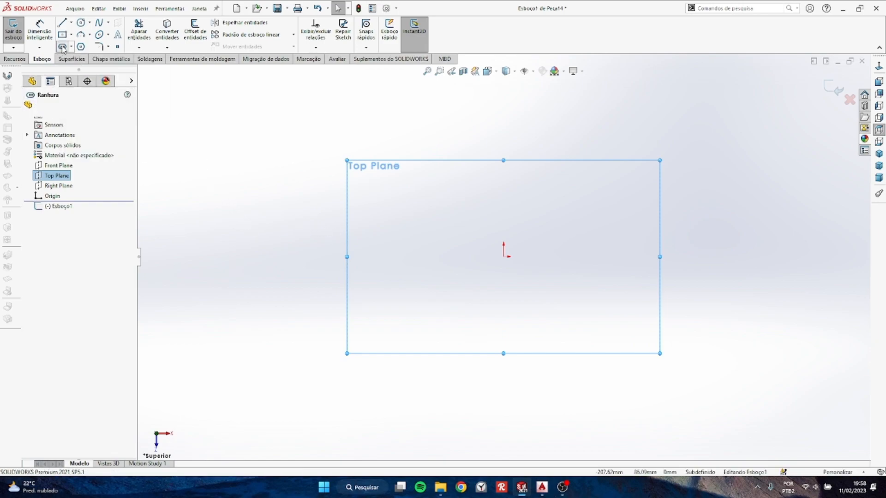
left_click(451, 256)
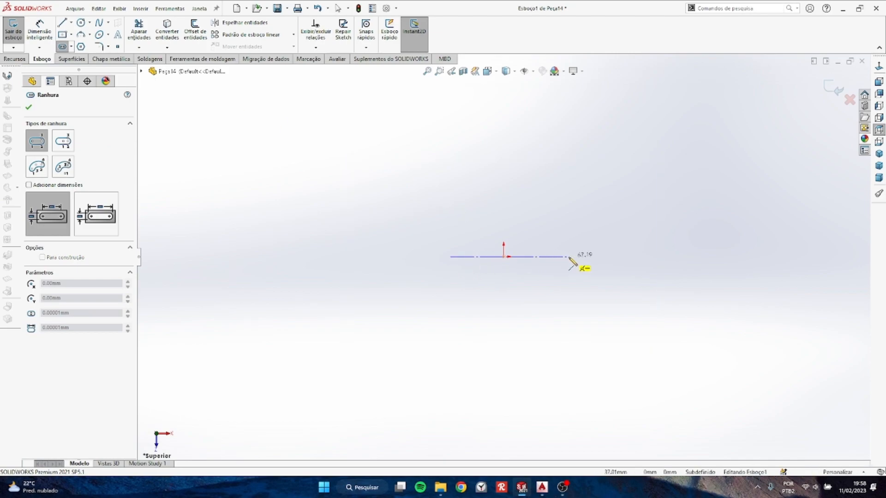
left_click(569, 257)
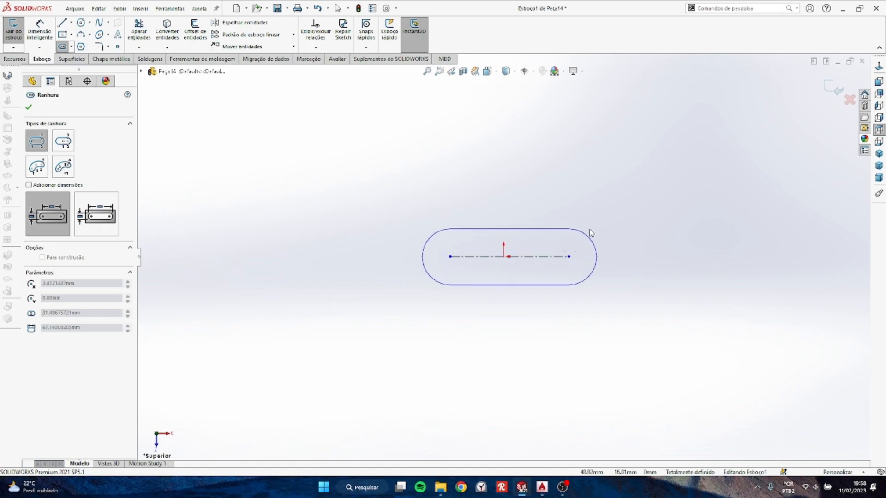
left_click(593, 232)
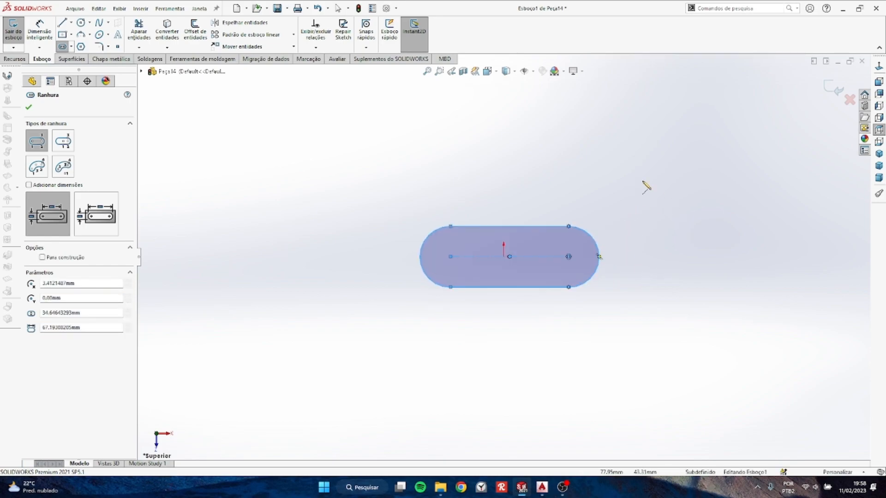
left_click(30, 108)
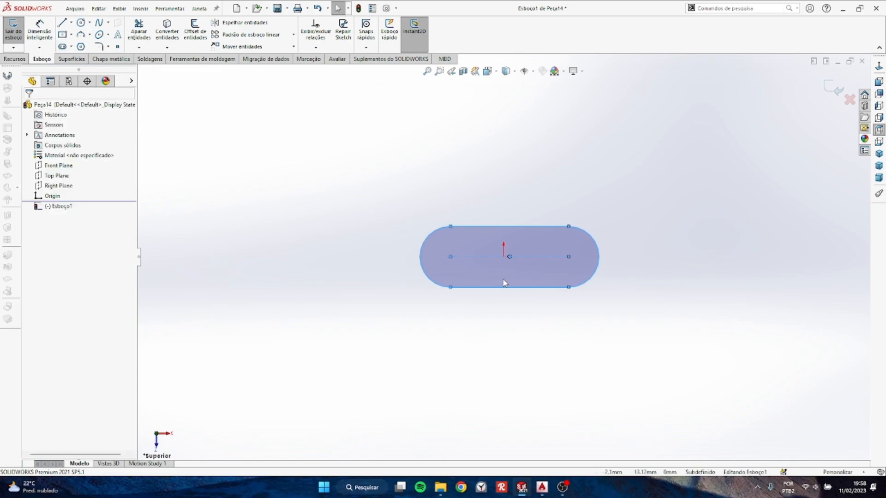
Center the slot on the origin by adding a midpoint relation between its centerline and the origin
left_click(503, 257)
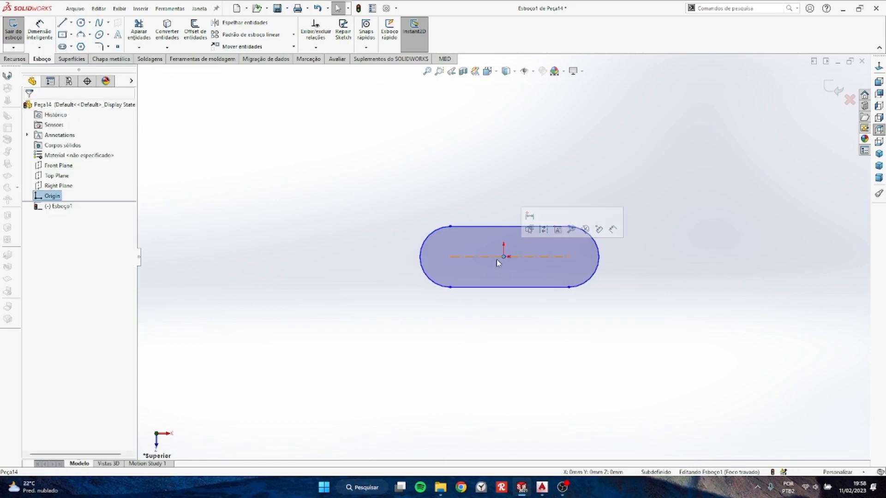
left_click(493, 256, "ctrl")
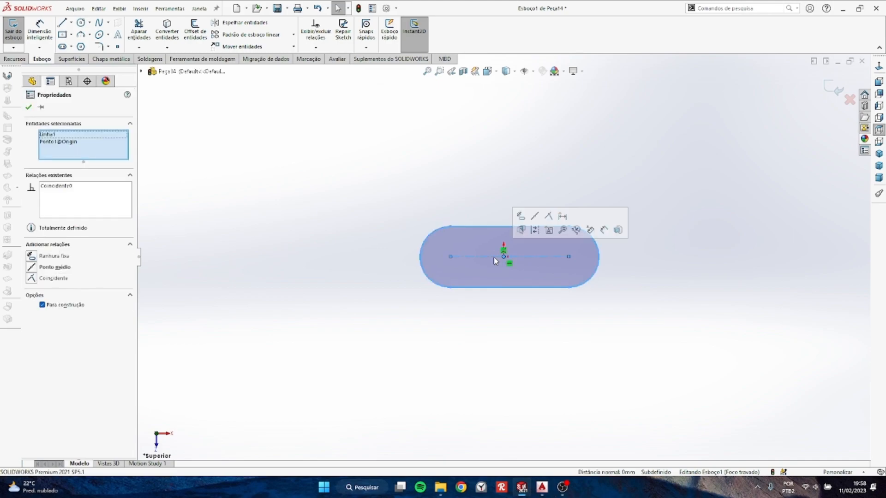
left_click(534, 216)
left_click(480, 186)
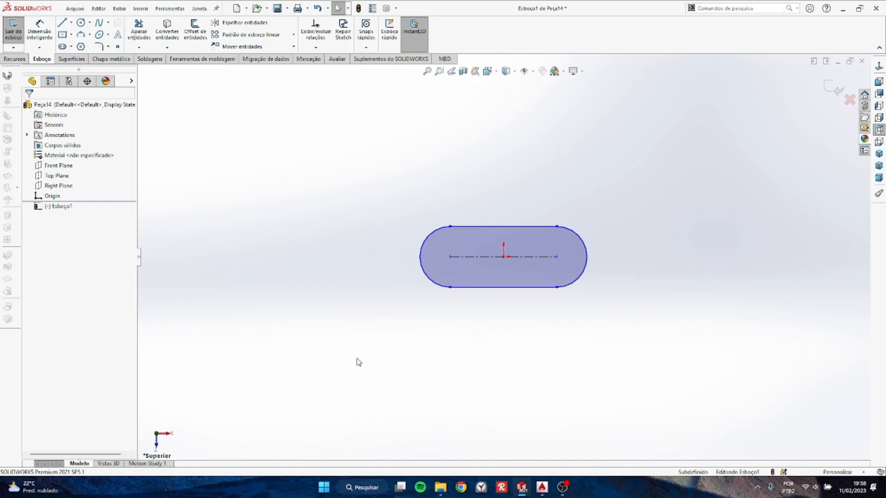
Dimension the slot's overall length between the outer ends of its arcs as 85 mm
right_click_drag(357, 368, 366, 319)
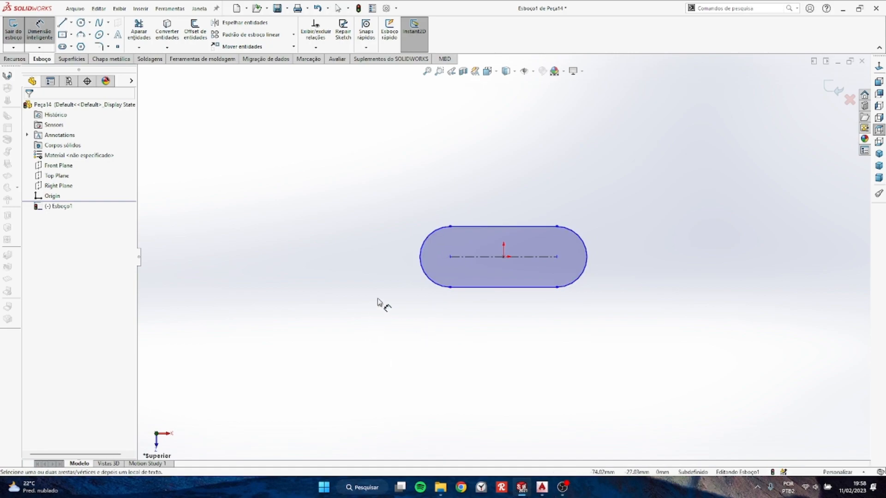
left_click(422, 262)
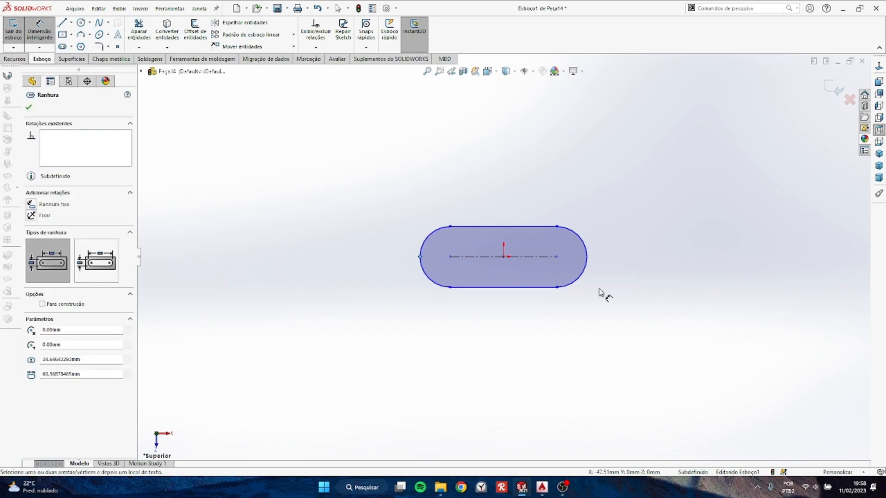
left_click(587, 257)
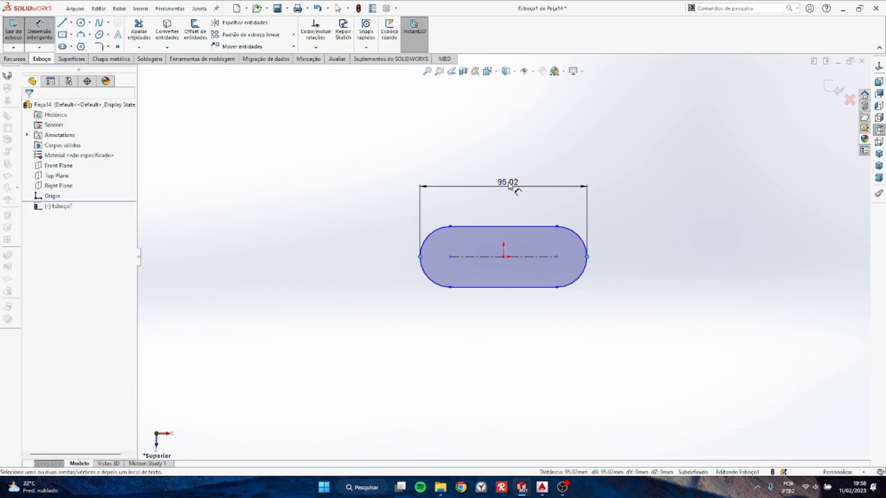
left_click(509, 184)
type("85")
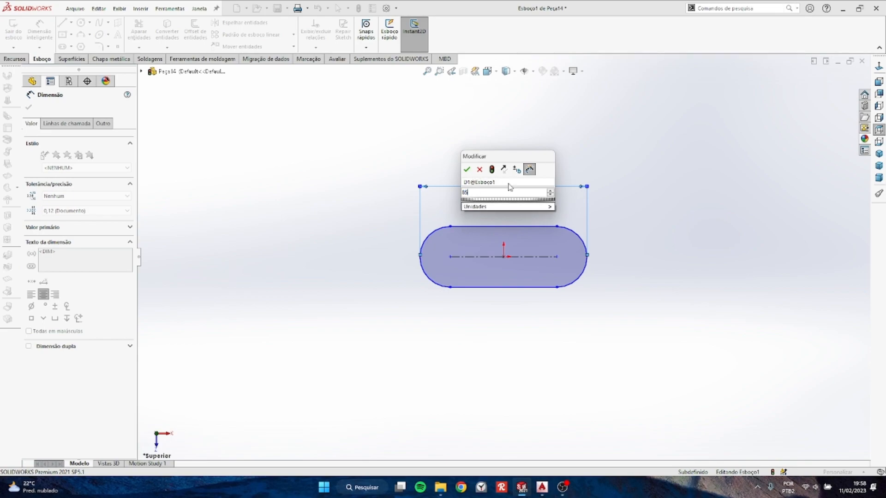
key("Return")
Dimension the slot's width between its two straight edges as 40 mm
left_click(476, 230)
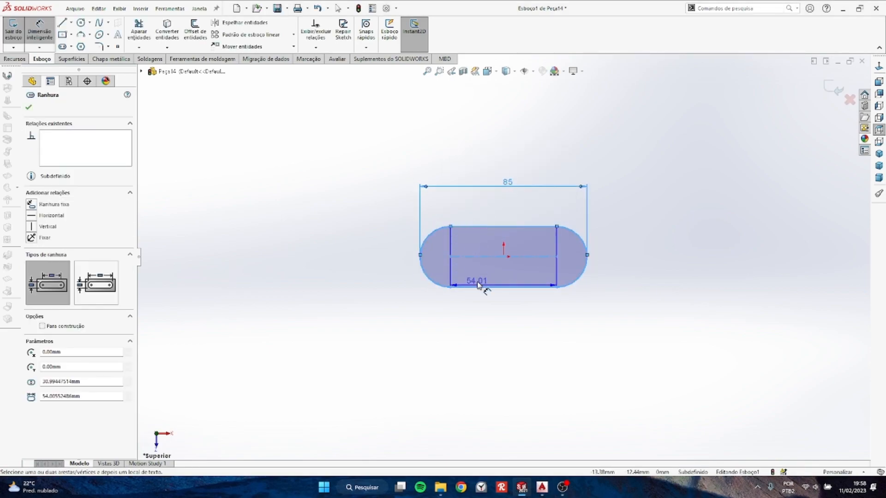
left_click(475, 287)
left_click(395, 262)
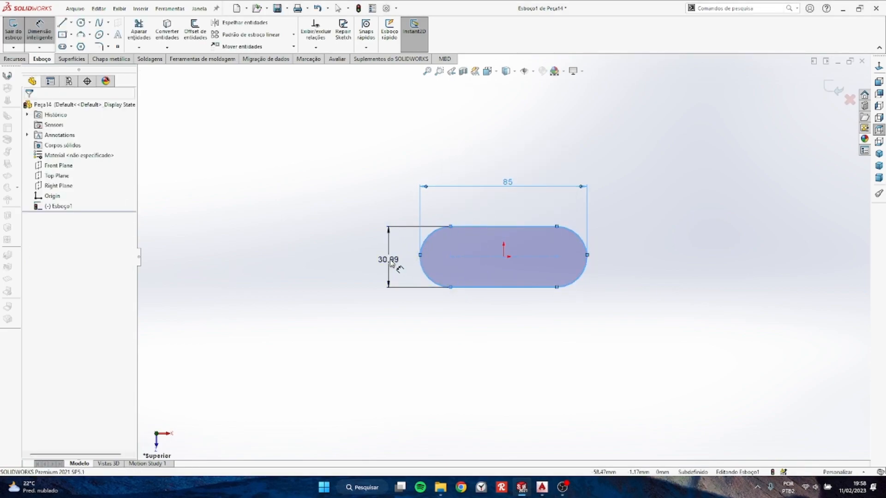
key("Return")
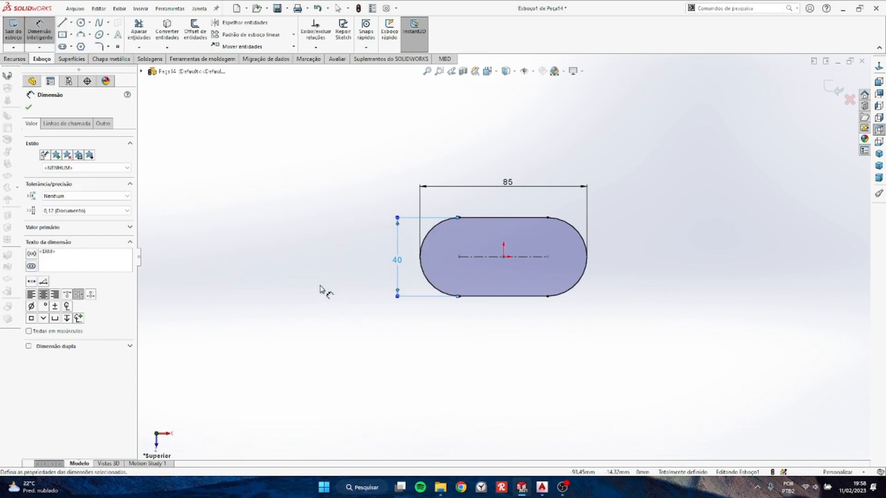
Offset the slot outline 2 mm inward with Offset Entities to form the tube's wall
left_click(195, 31)
type("2")
key("Return")
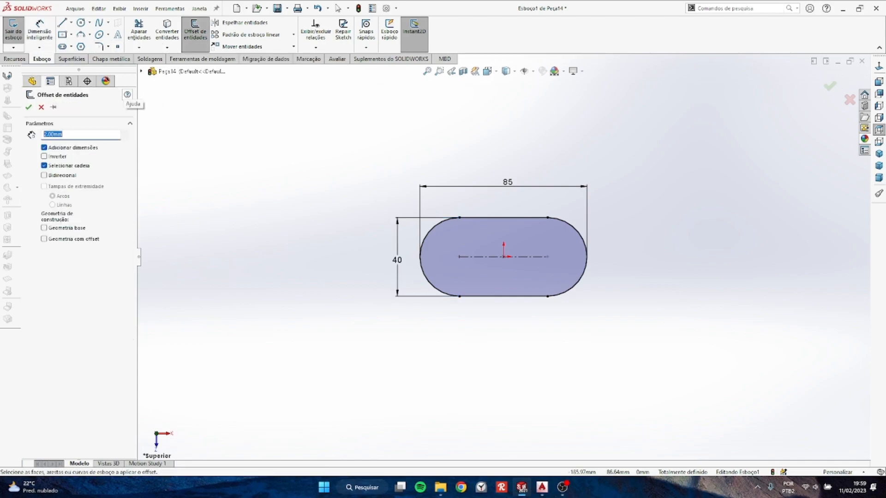
left_click(44, 157)
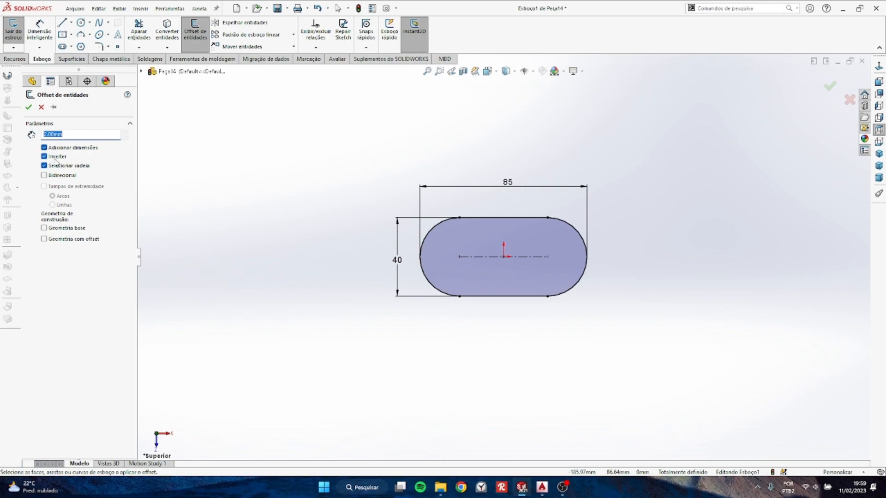
left_click(481, 221)
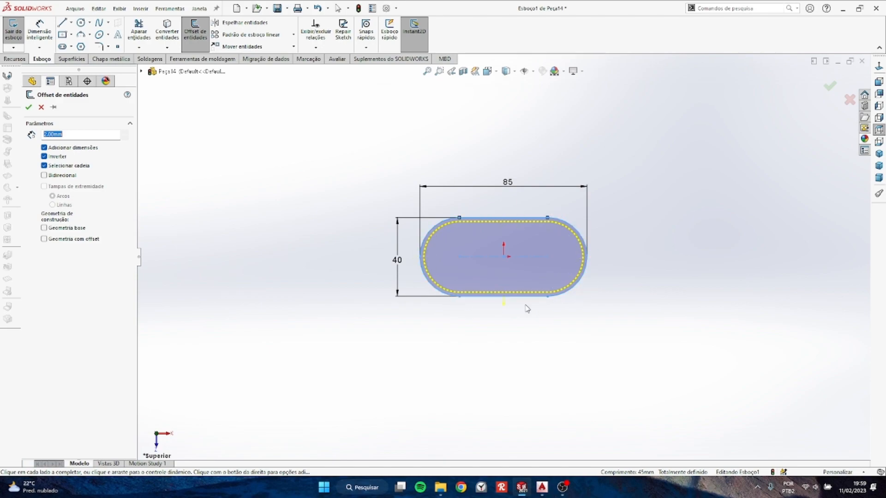
left_click(44, 165)
left_click(830, 89)
left_click(829, 88)
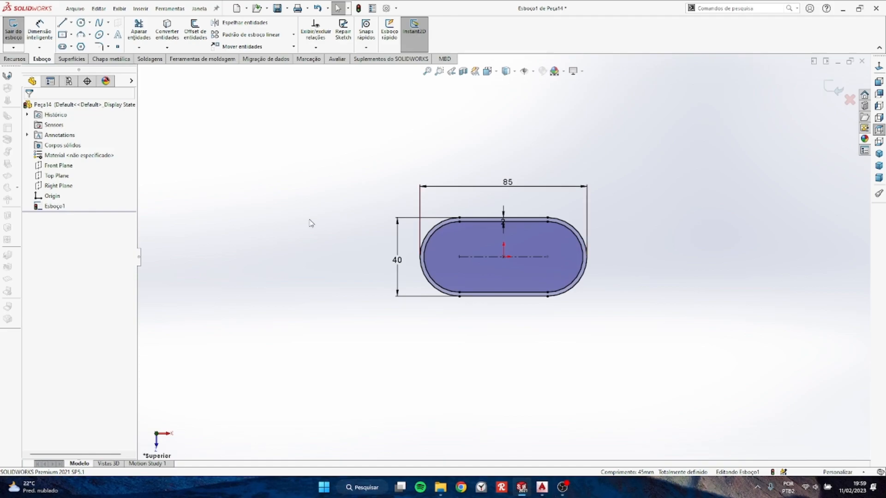
Extrude the oblong tube profile 620 mm as a boss, using the mid-plane end condition
left_click(14, 59)
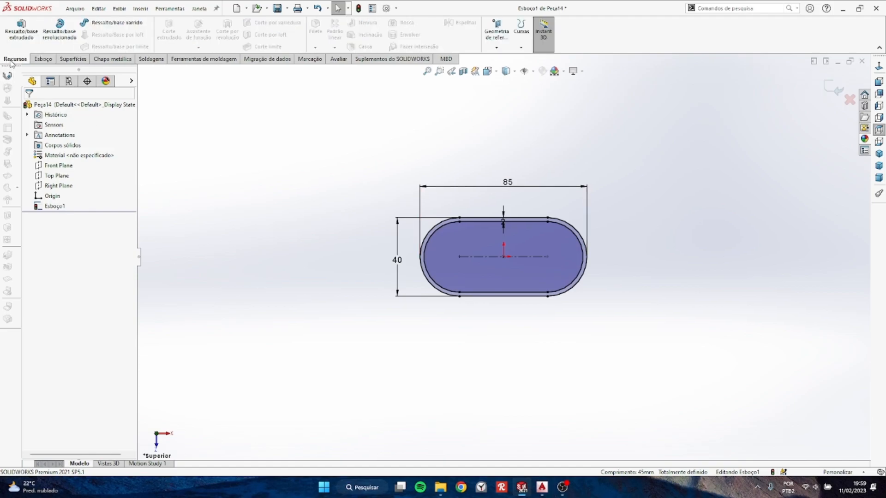
left_click(22, 36)
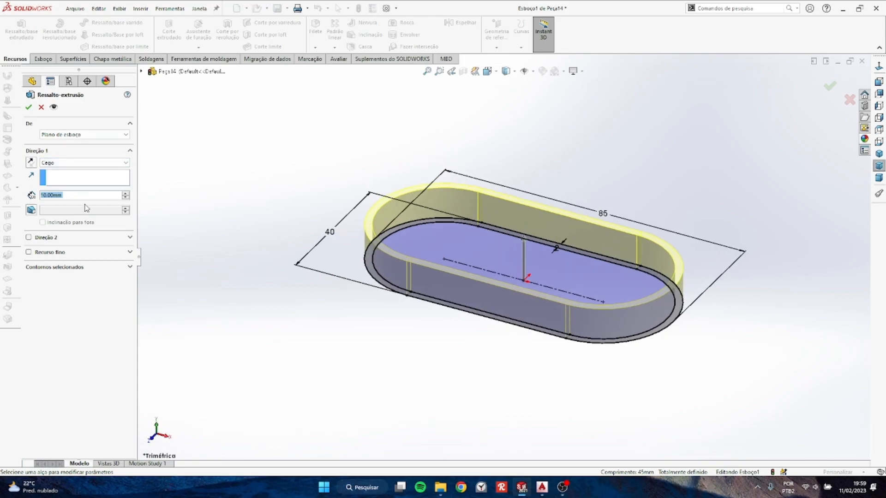
type("620")
key("Return")
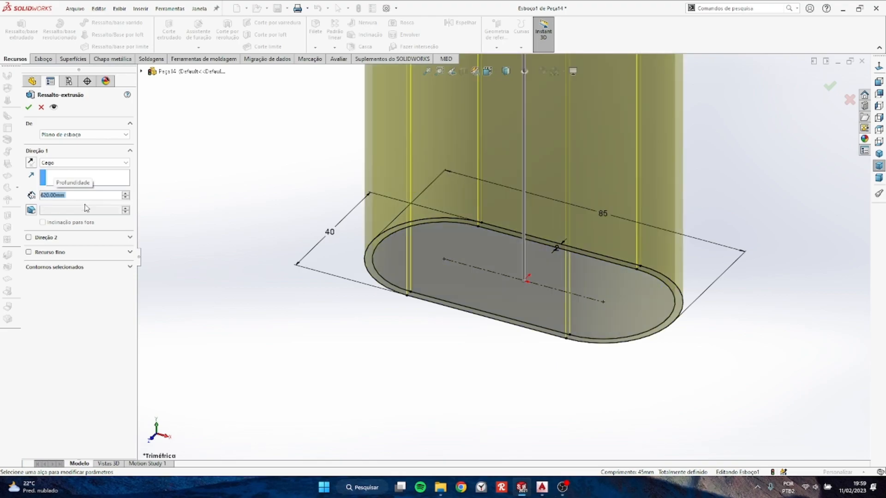
left_click(76, 164)
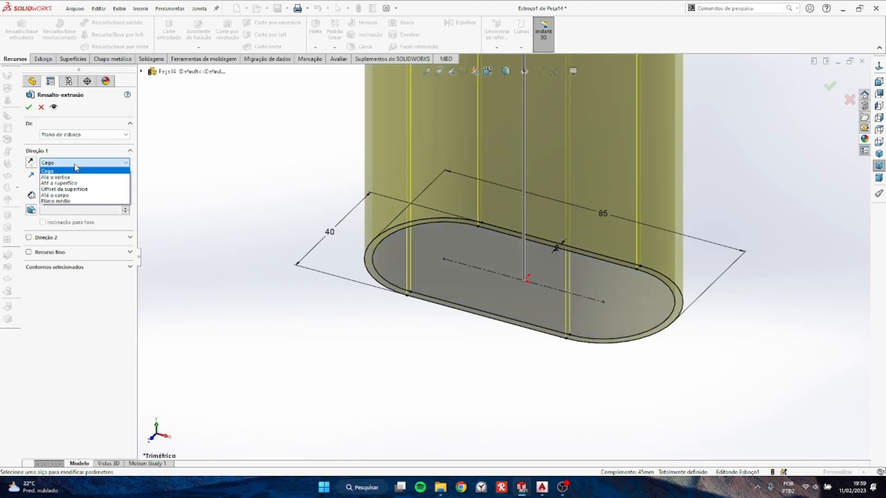
left_click(56, 201)
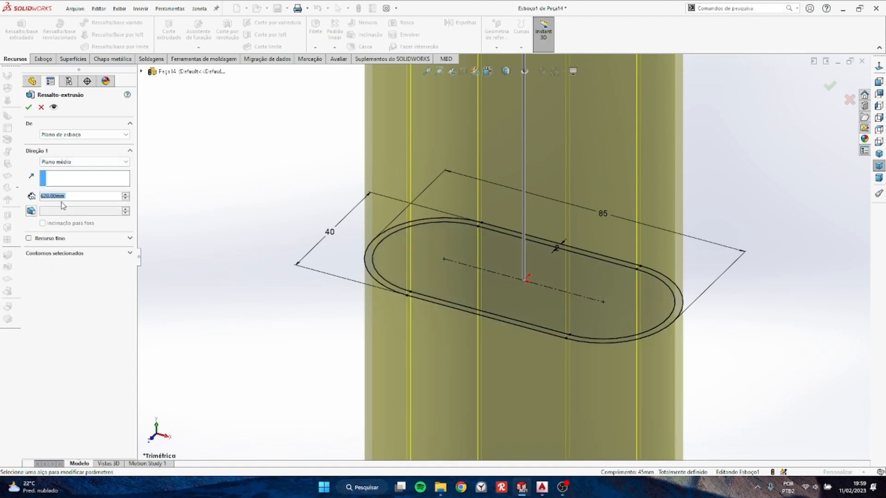
key("f")
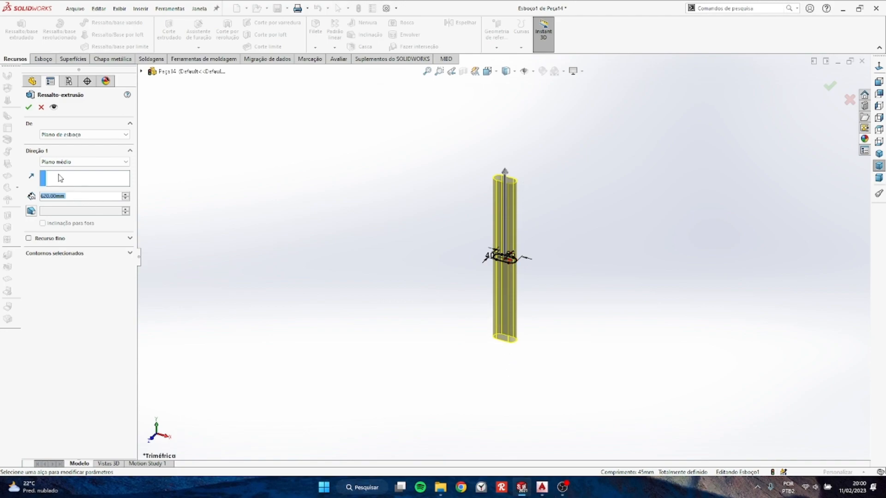
left_click(30, 108)
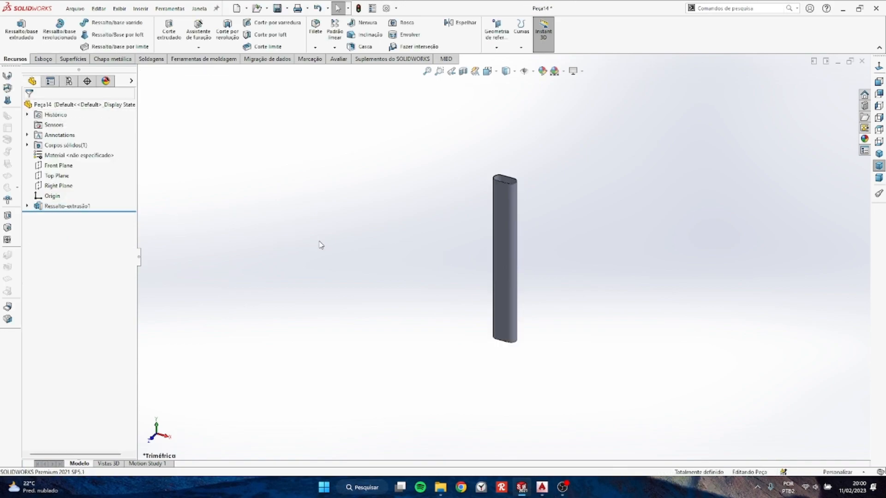
Examine how the Front, Top and Right planes and the origin lie relative to the extruded tube
left_click(60, 167)
middle_click_drag(386, 190, 381, 325)
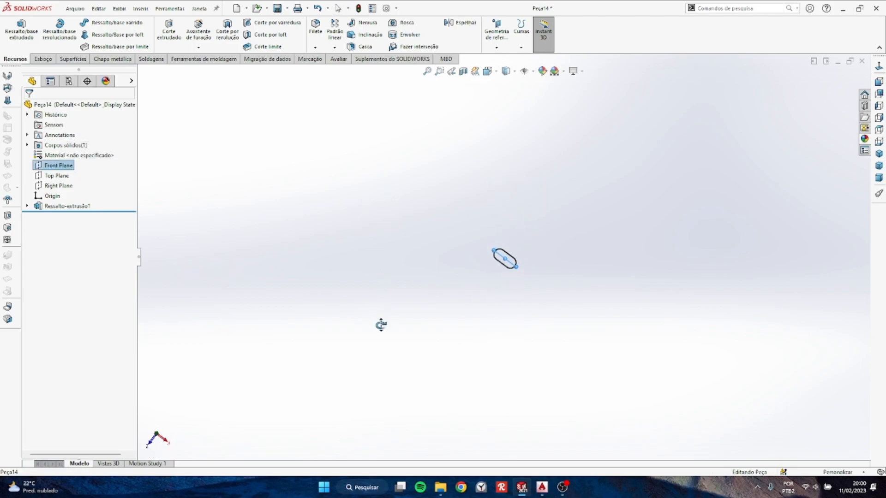
scroll(519, 273, "down", 5)
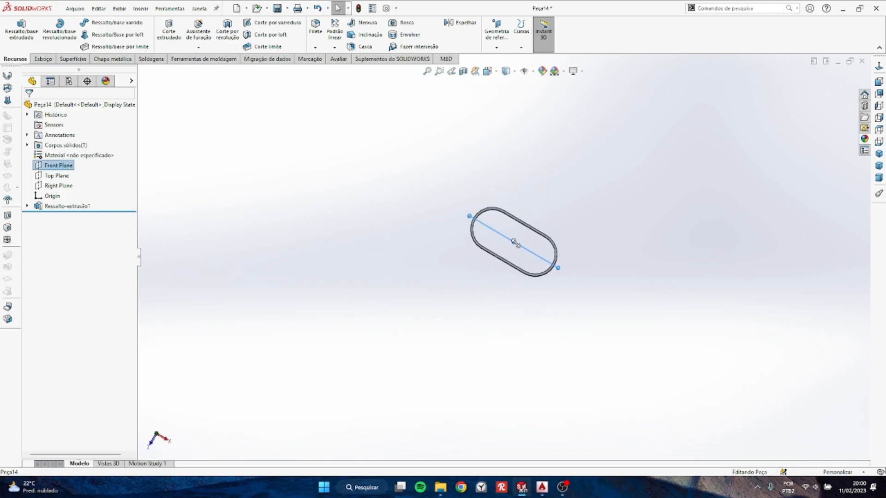
left_click(59, 176)
left_click(60, 185)
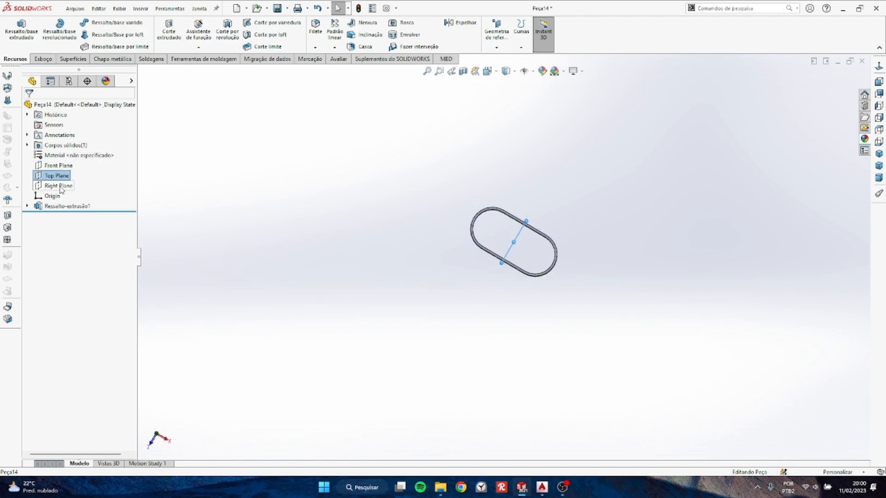
middle_click_drag(377, 276, 385, 224)
scroll(466, 216, "up", 3)
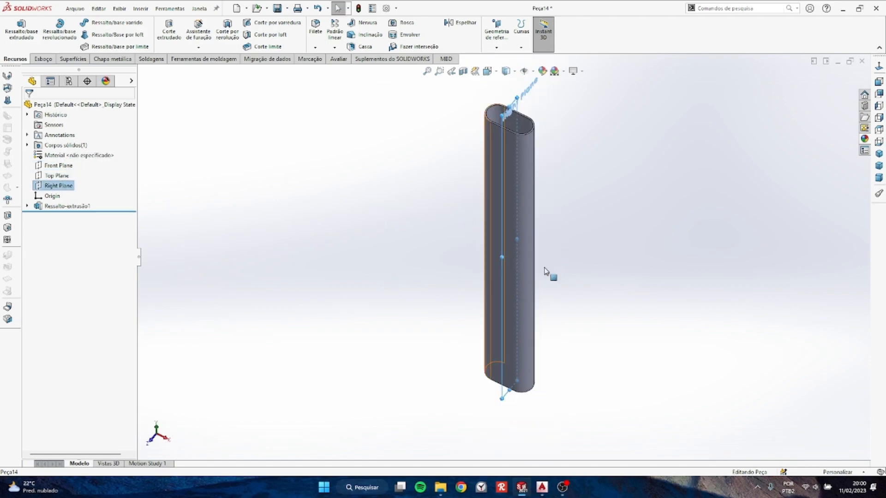
left_click(510, 248)
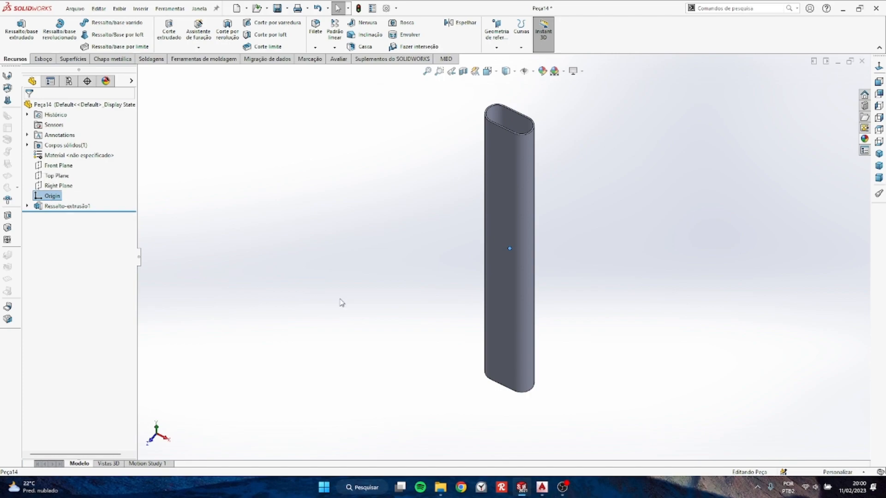
middle_click_drag(420, 280, 627, 130)
left_click(878, 154)
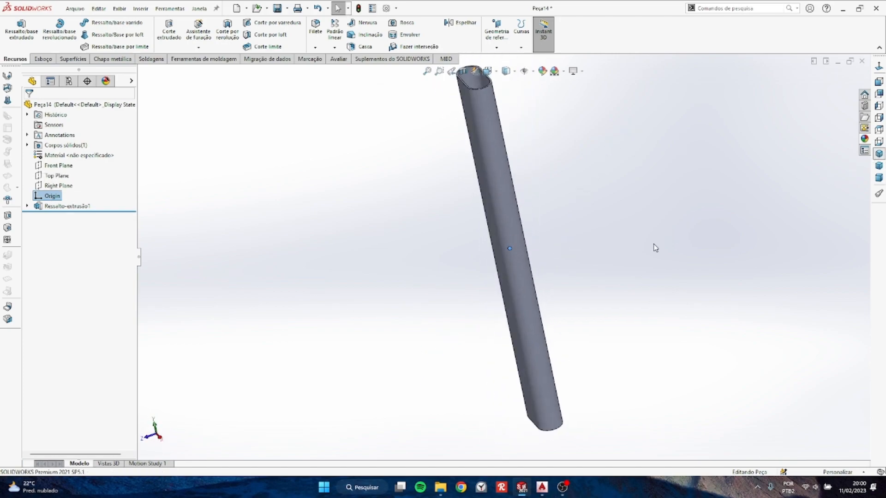
left_click(334, 348)
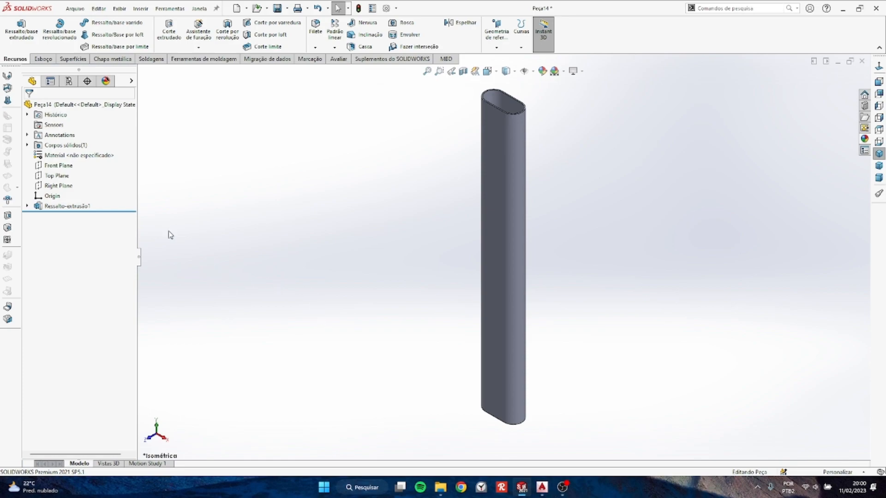
Assign ASTM A36 steel to the tube and save the part as COLUNA in the BRAÇO LATERAL folder
right_click(91, 159)
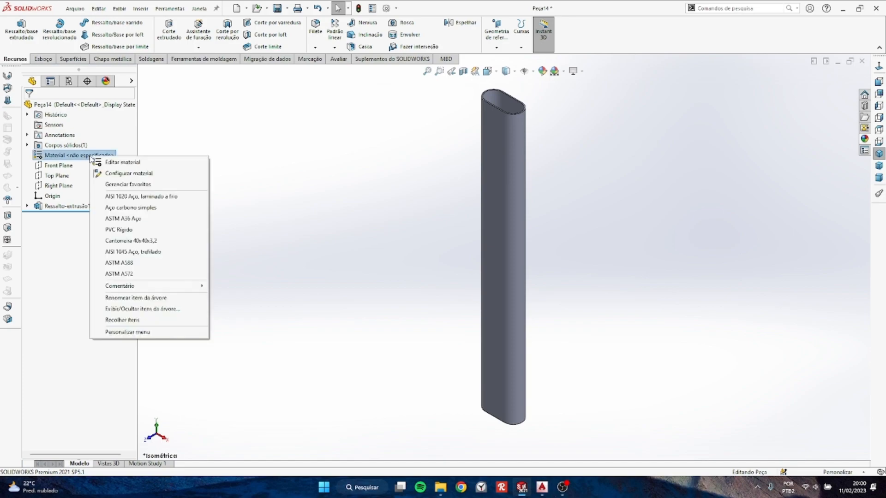
left_click(129, 220)
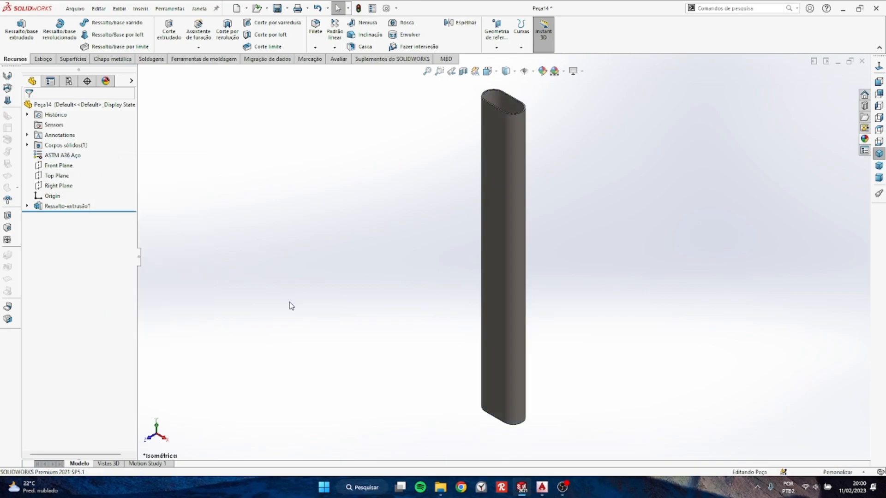
left_click(277, 8)
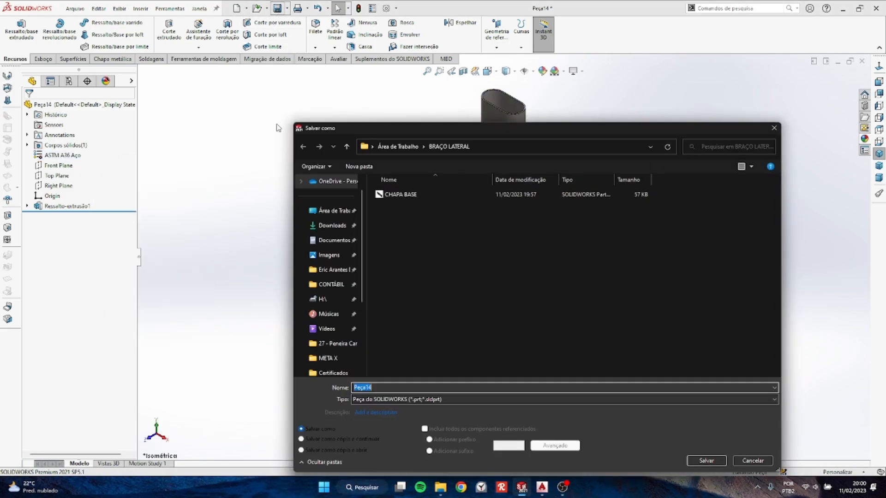
type("COLUNA")
left_click(706, 461)
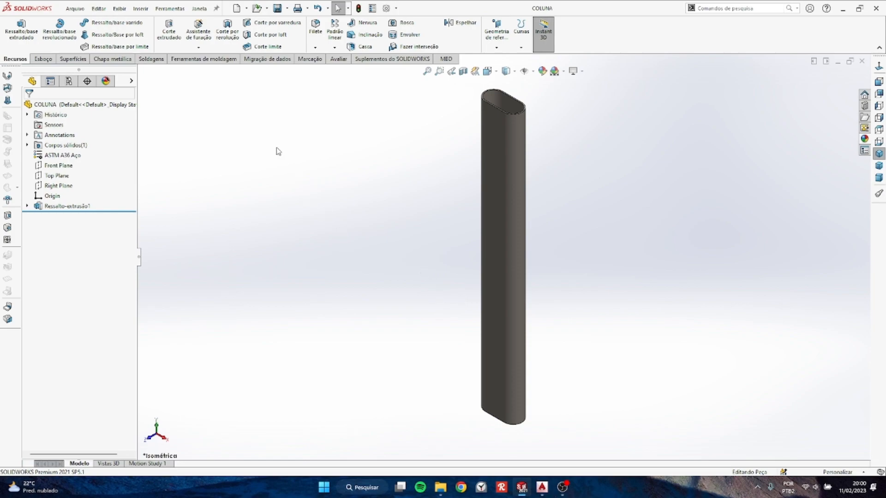
Create an assembly from the Assembly Template and place CHAPA BASE in it, rotated 90° about X
left_click(236, 8)
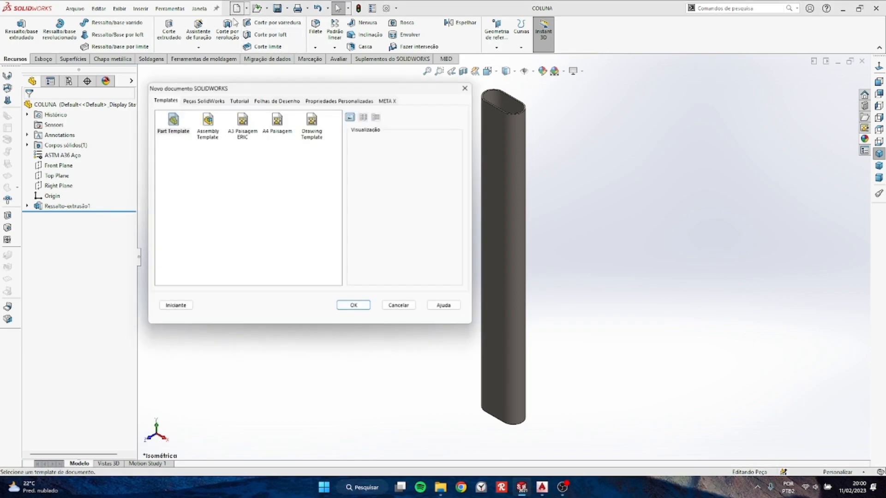
left_click(209, 127)
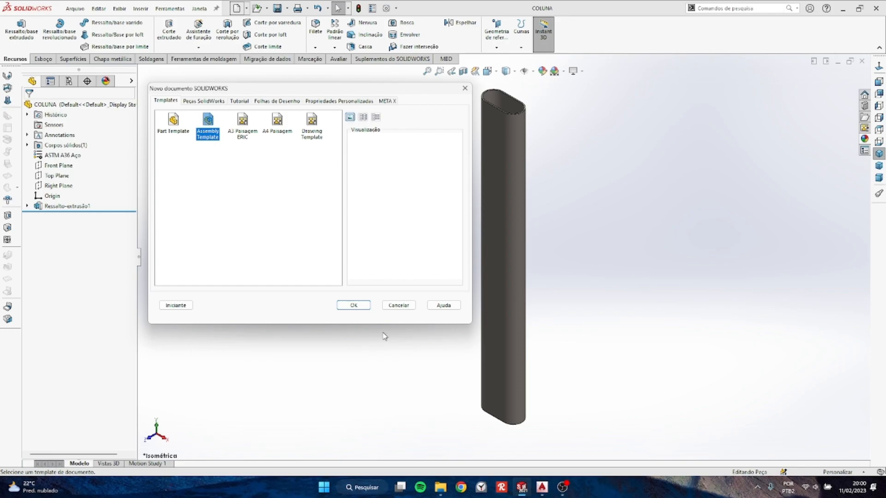
left_click(350, 304)
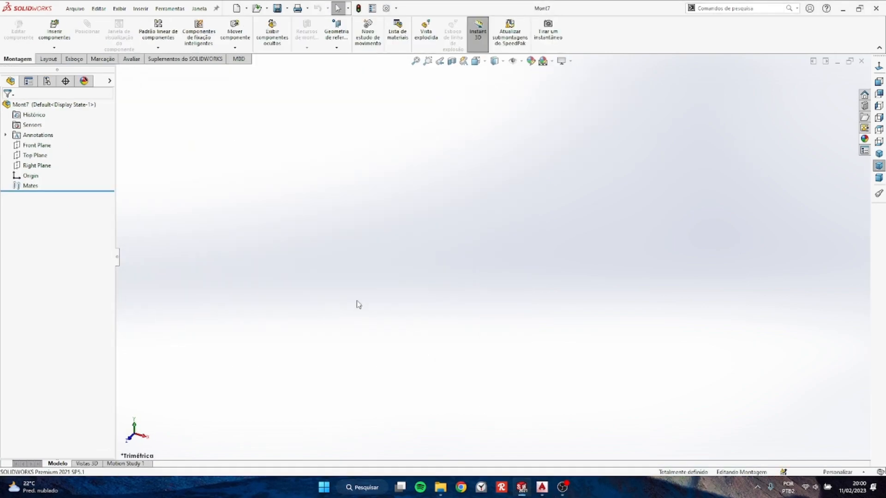
left_click(35, 219)
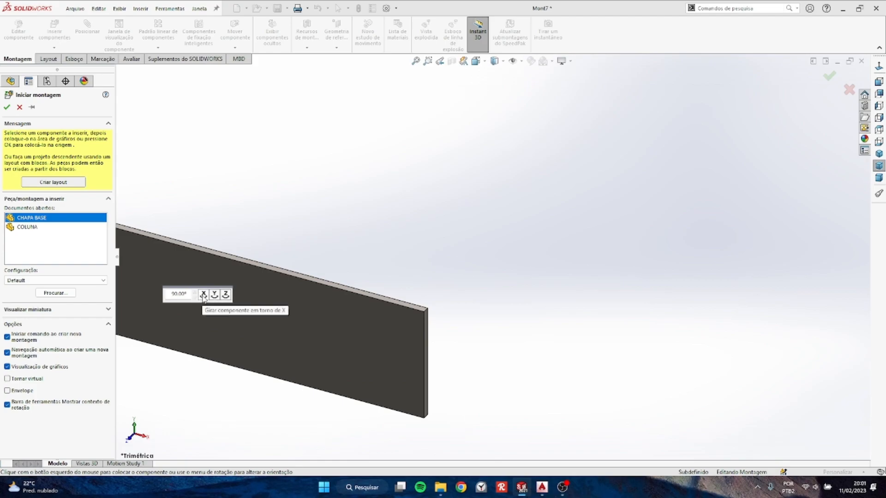
left_click(203, 295)
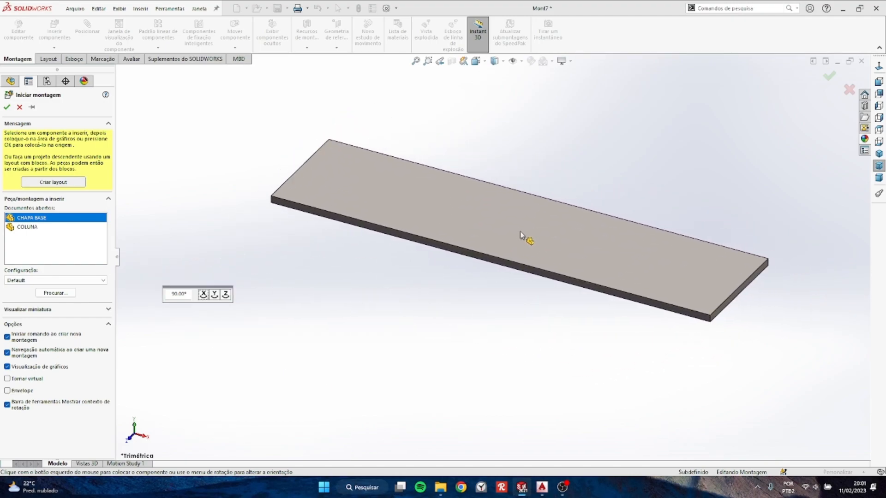
left_click(518, 243)
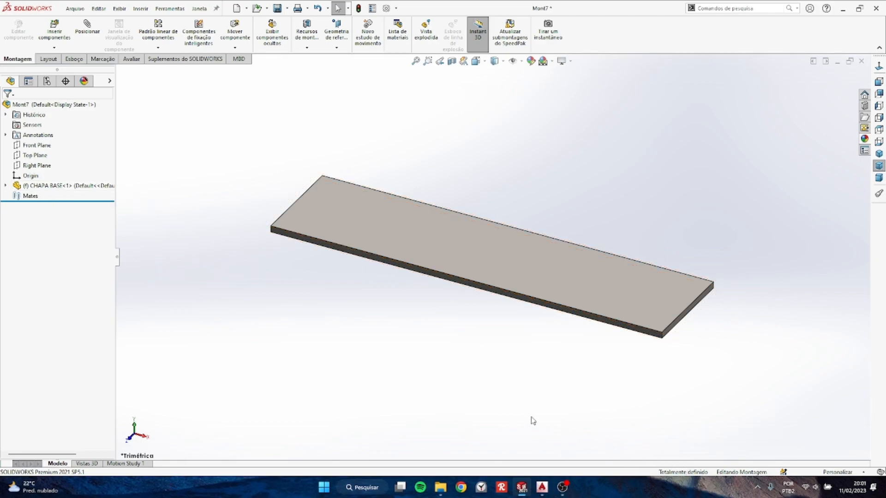
Check where the assembly's Right, Top and Front planes lie relative to the base plate
left_click(34, 166)
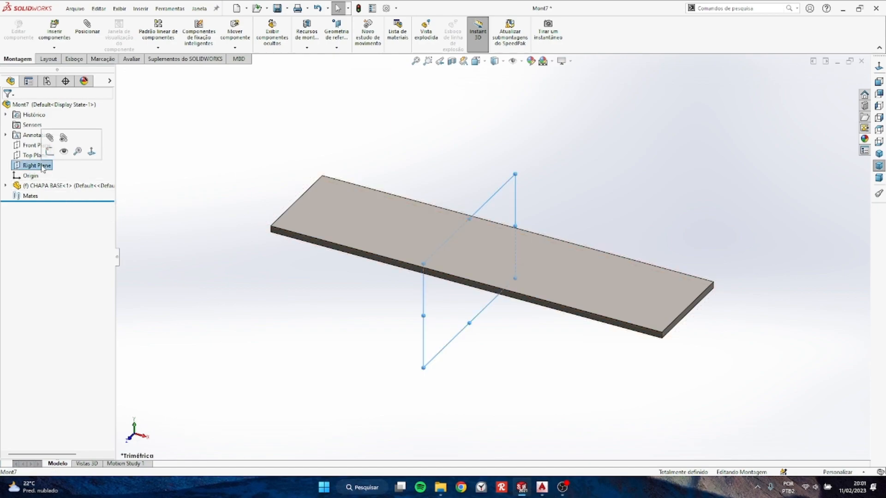
left_click(29, 156)
left_click(35, 144)
middle_click_drag(323, 278, 342, 240)
left_click(33, 156)
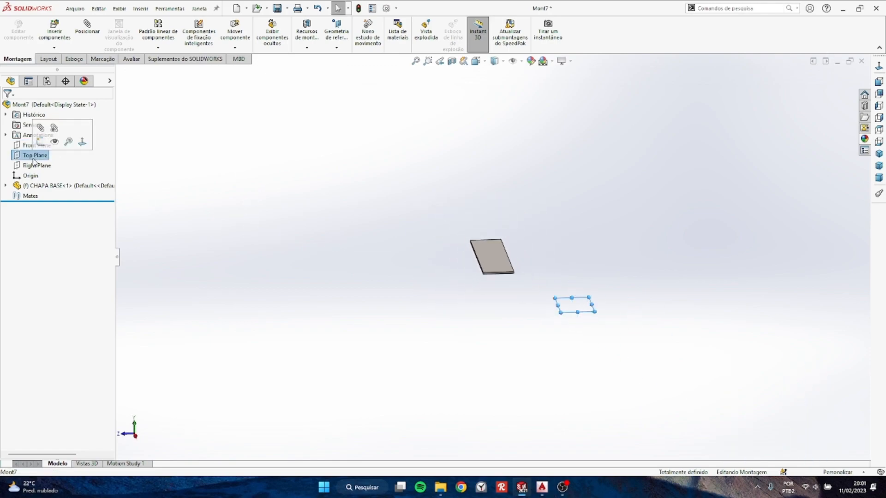
left_click(35, 165)
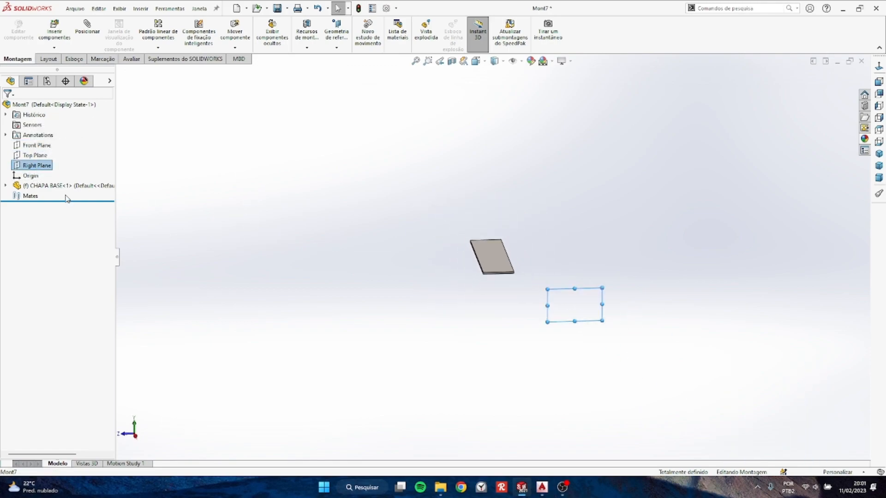
Float the fixed CHAPA BASE component and show the assembly in isometric view
right_click(33, 187)
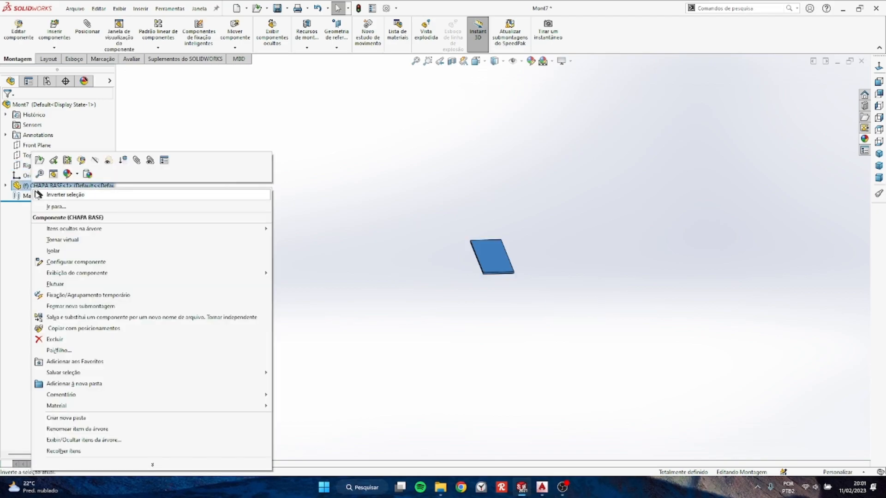
left_click(67, 285)
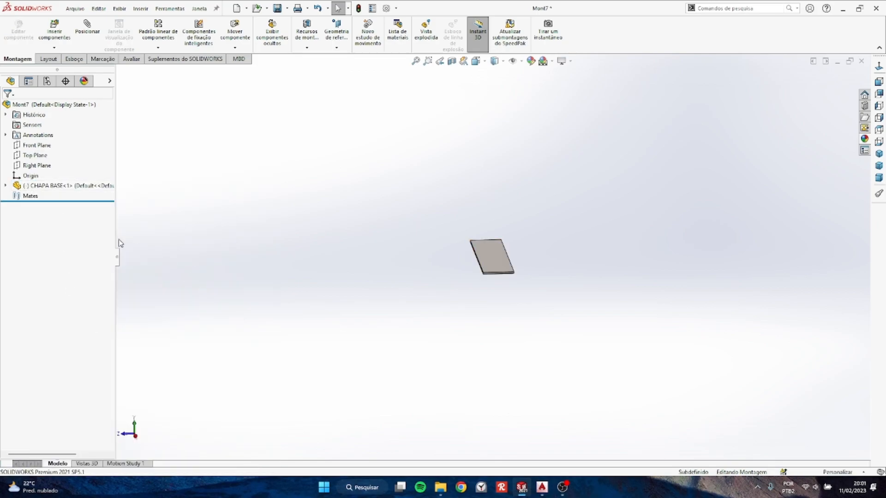
left_click(878, 155)
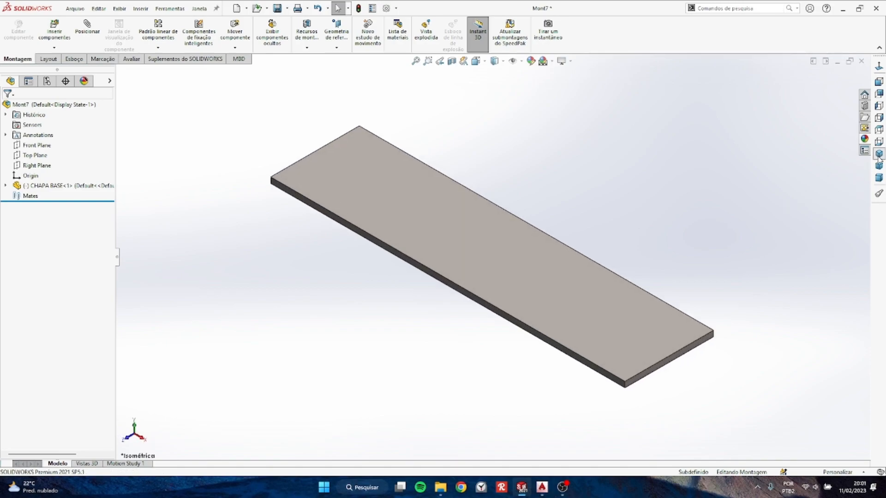
Mate the base plate's Front Plane coincident with the assembly's Top Plane
left_click(6, 186)
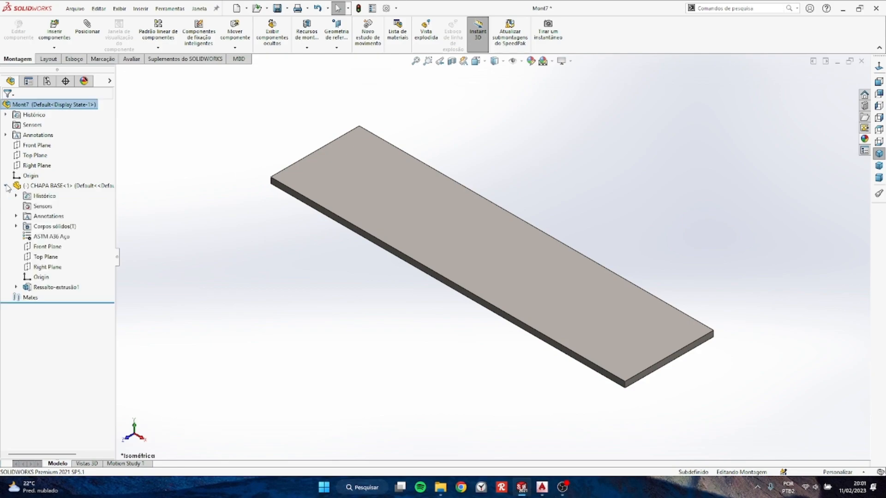
left_click(45, 248)
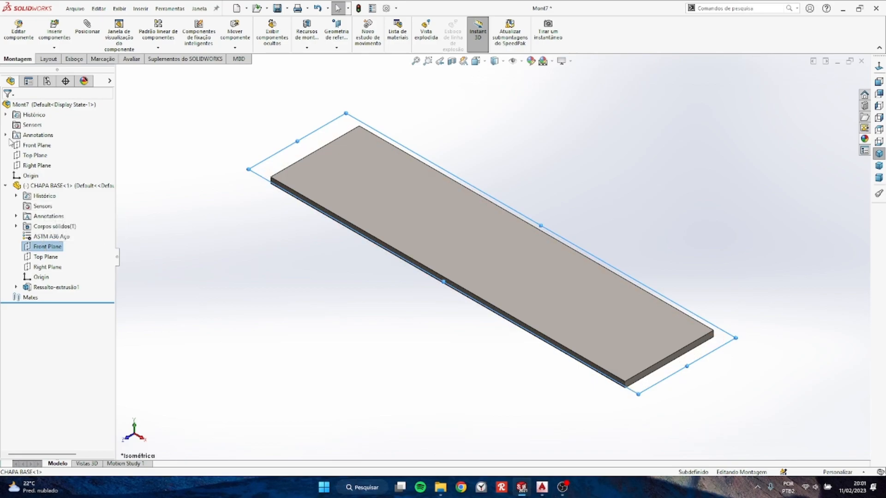
left_click(29, 157, "ctrl")
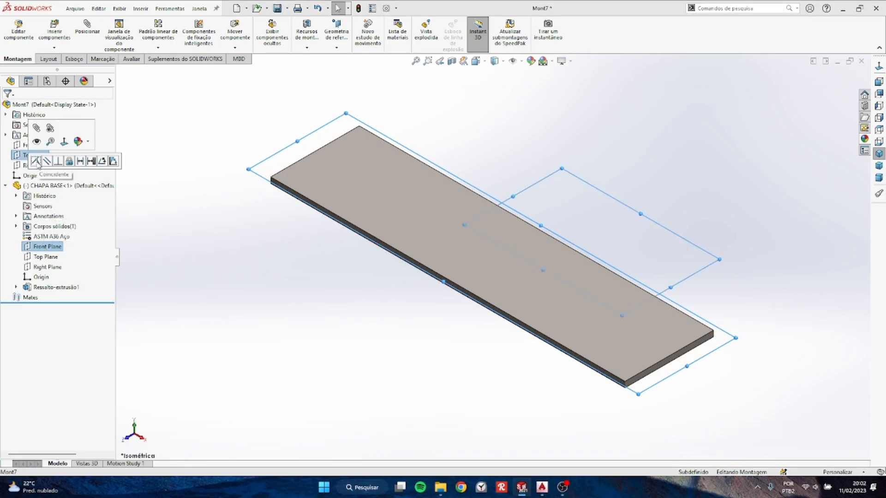
left_click(36, 161)
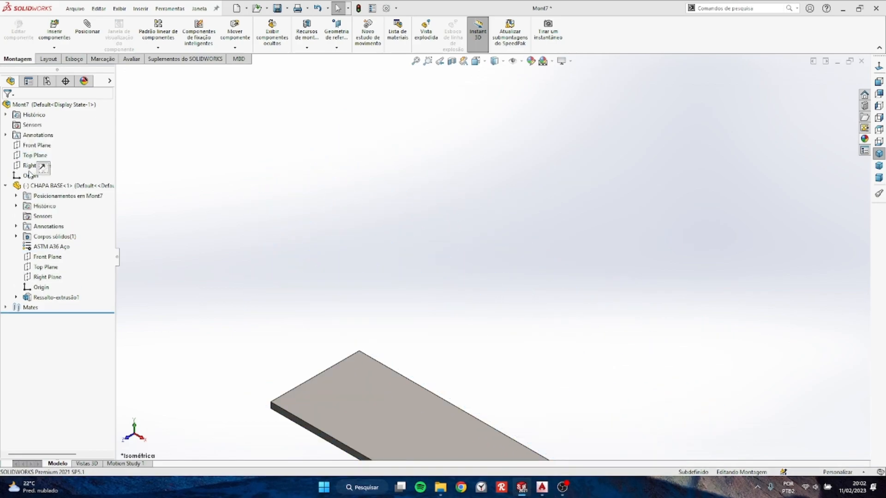
Mate the base plate's Top Plane coincident with the assembly's Front Plane
left_click(42, 268)
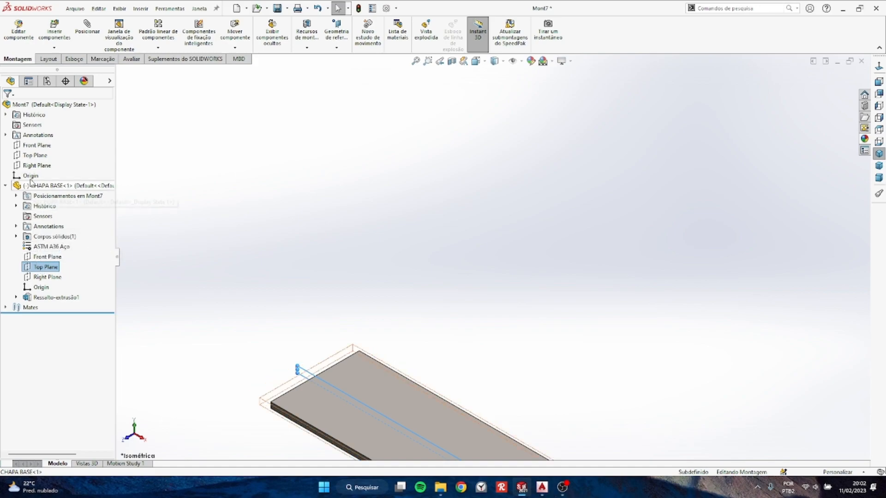
left_click(37, 146, "ctrl")
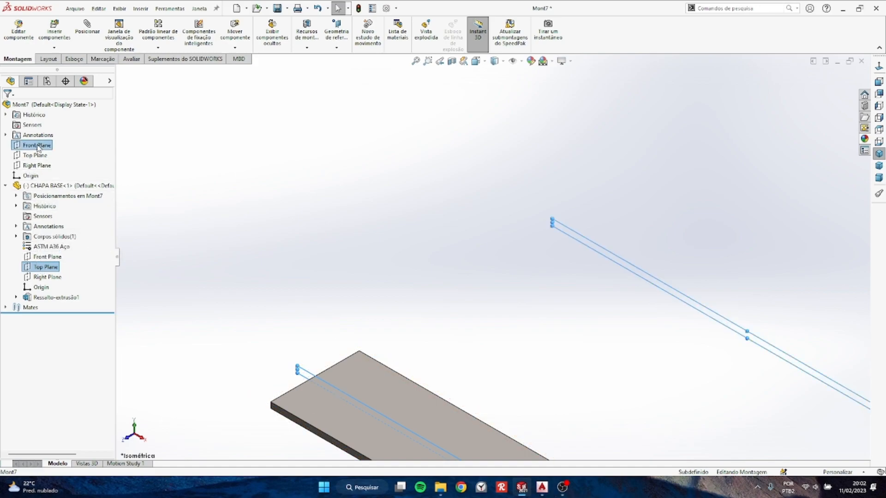
left_click(47, 153)
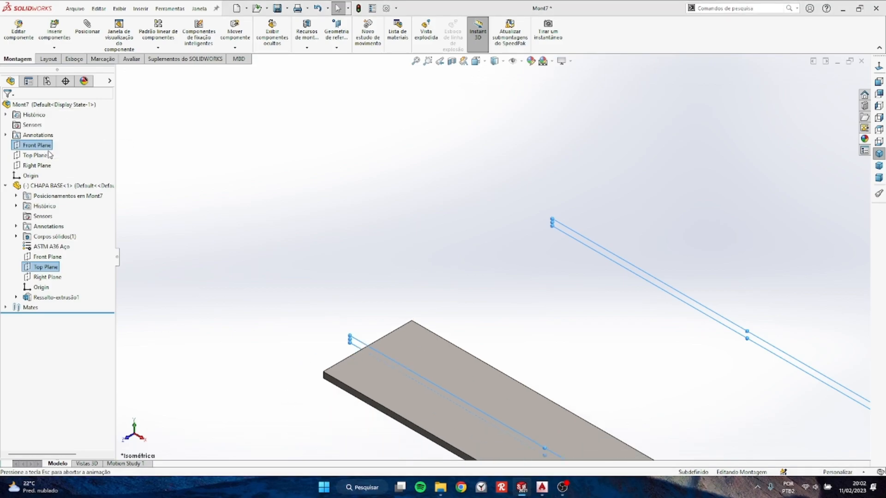
Mate the base plate's Right Plane coincident with the assembly's Right Plane and restore the isometric view
left_click(35, 166)
left_click(40, 278, "ctrl")
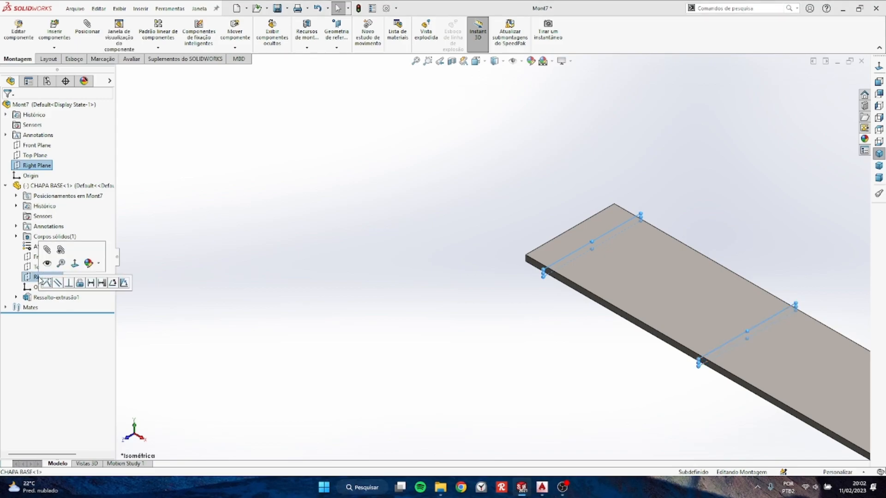
left_click(50, 285)
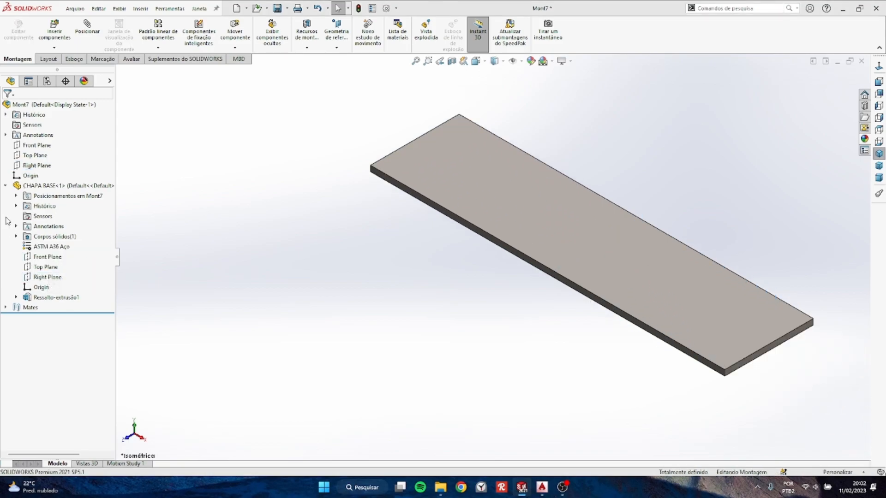
left_click(5, 185)
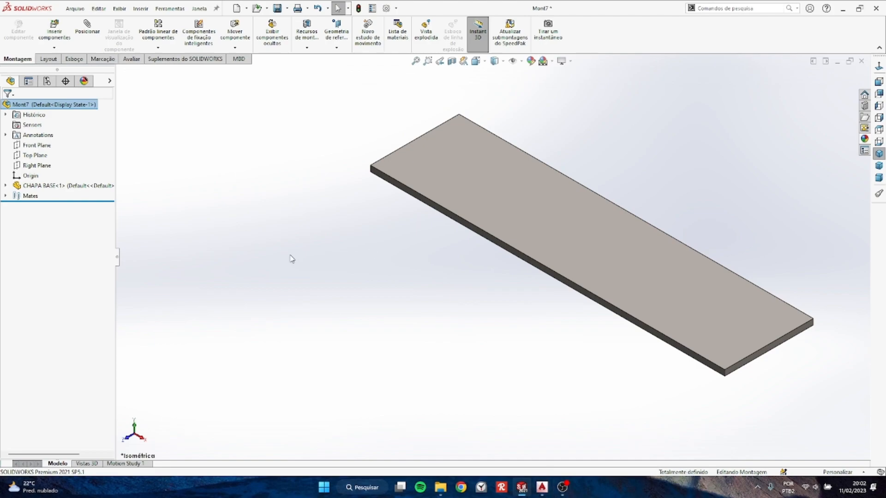
scroll(447, 278, "up", 1)
left_click(878, 154)
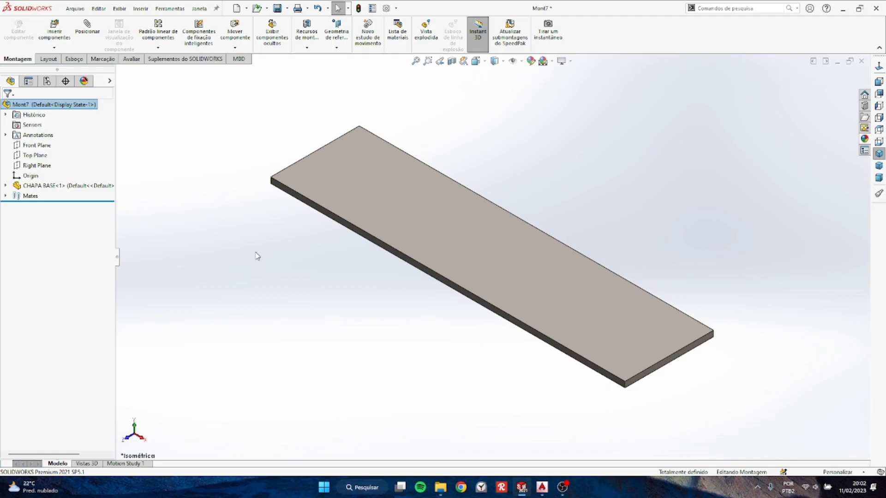
Insert the COLUNA part into the assembly, rotated 90° about Y, and place it upright beside the base plate
left_click(54, 28)
left_click(27, 213)
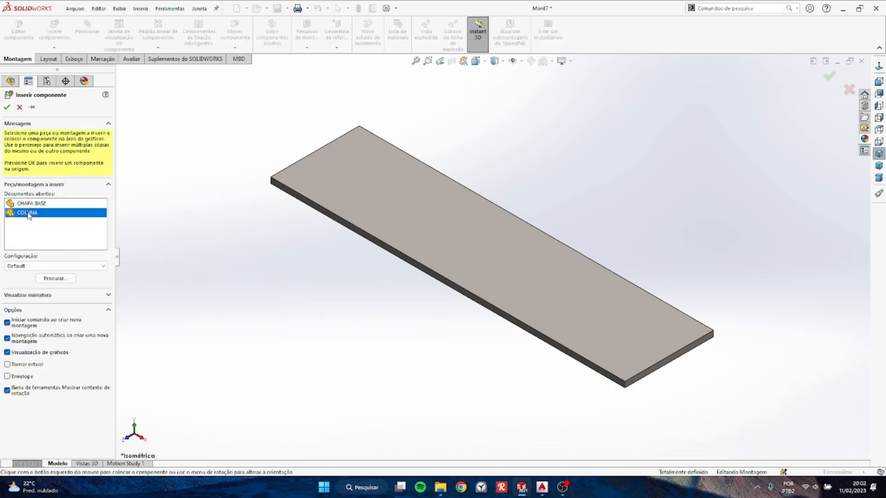
scroll(387, 231, "up", 3)
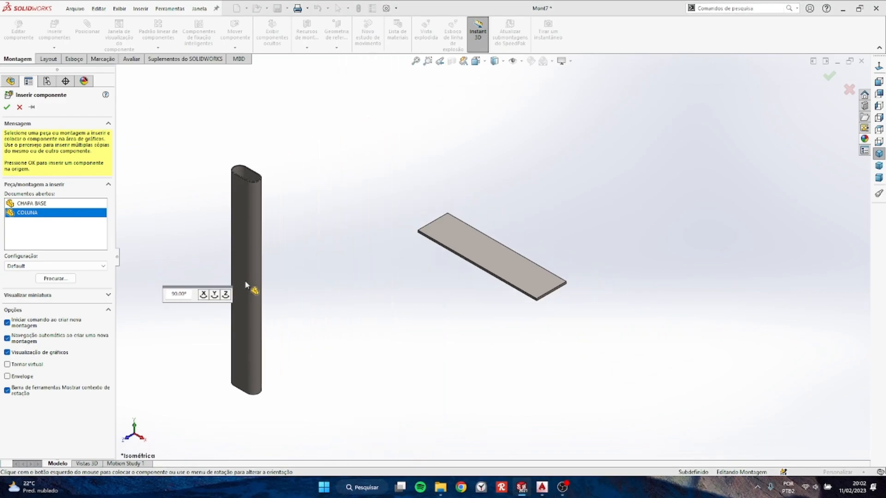
left_click(215, 295)
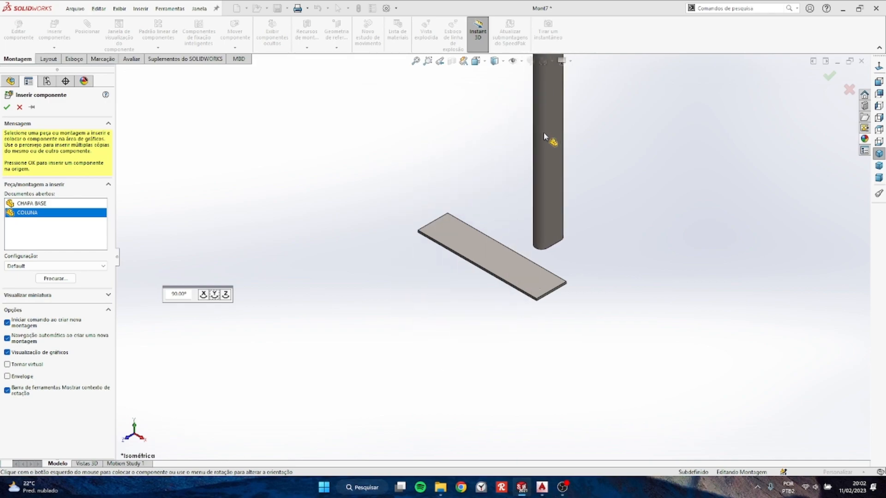
left_click(557, 134)
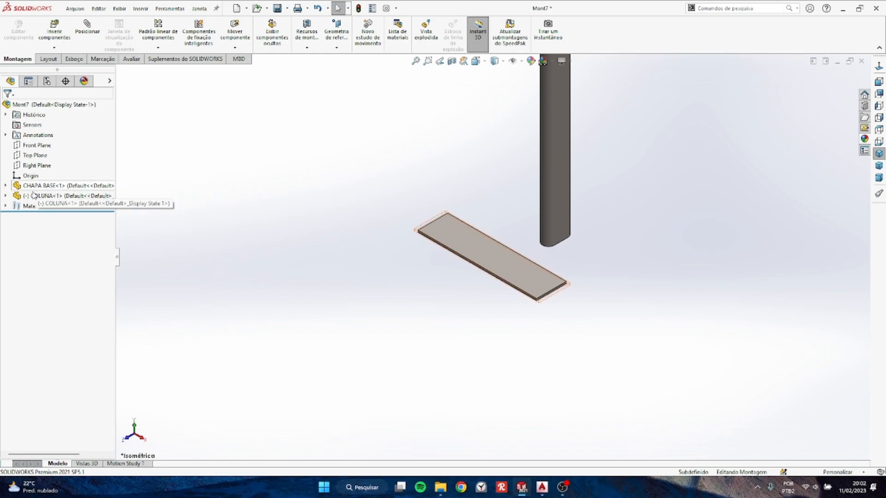
Mate the column's Right Plane coincident with the assembly's Front Plane
left_click(6, 196)
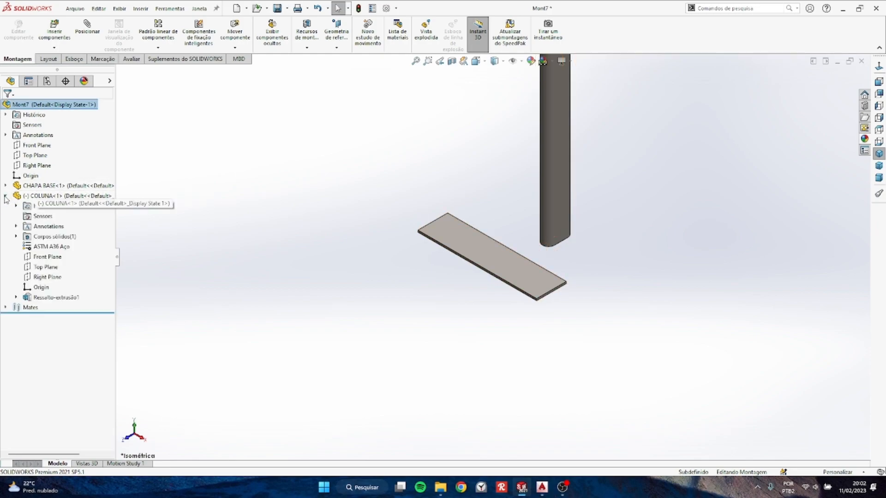
left_click(41, 279)
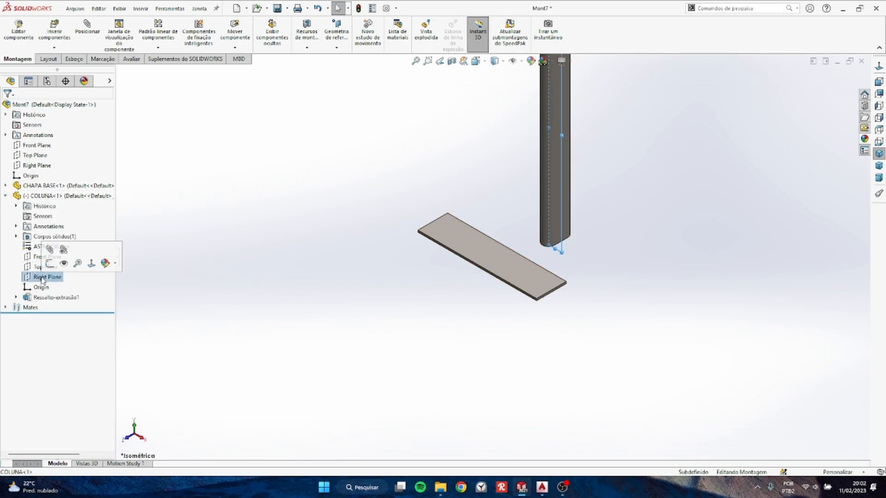
left_click(39, 146, "ctrl")
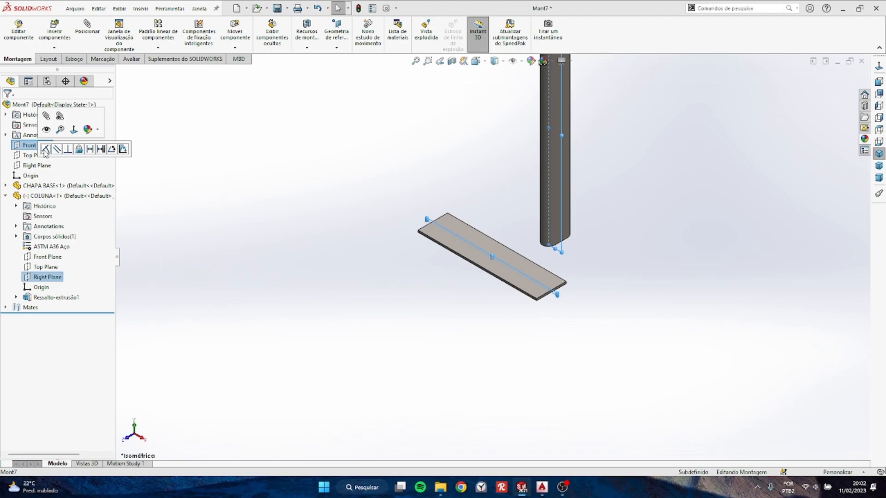
left_click(44, 150)
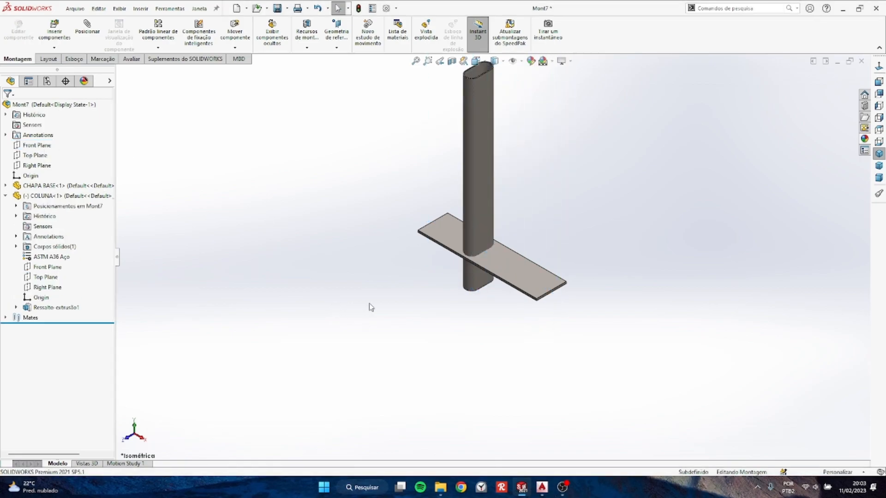
Mate the straight lower edge of the column coincident with the base plate's upper face
scroll(479, 288, "down", 5)
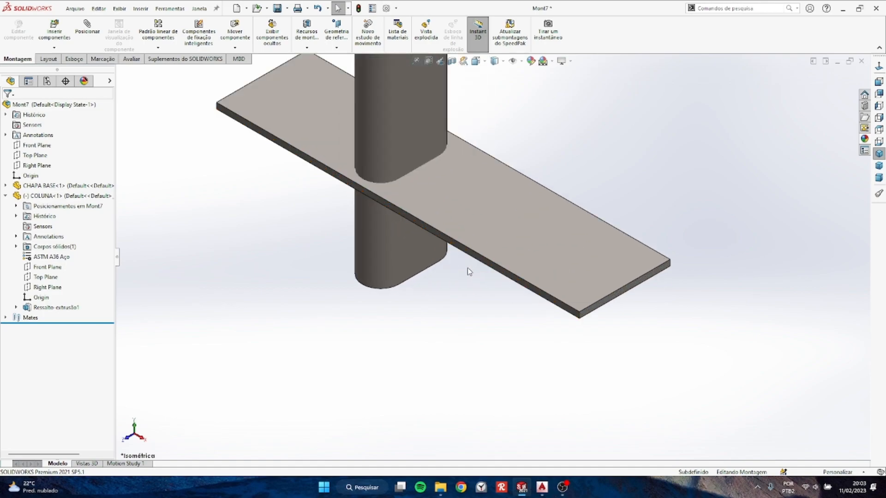
left_click(416, 279)
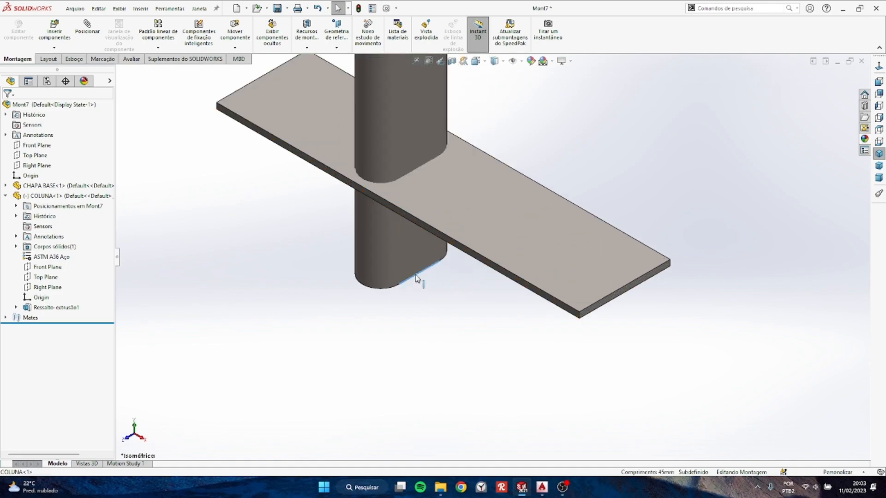
left_click(563, 278, "ctrl")
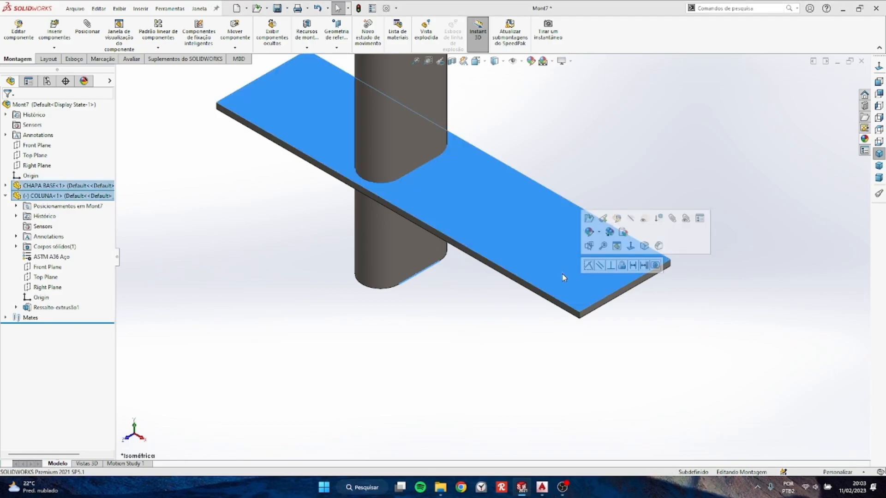
left_click(587, 266)
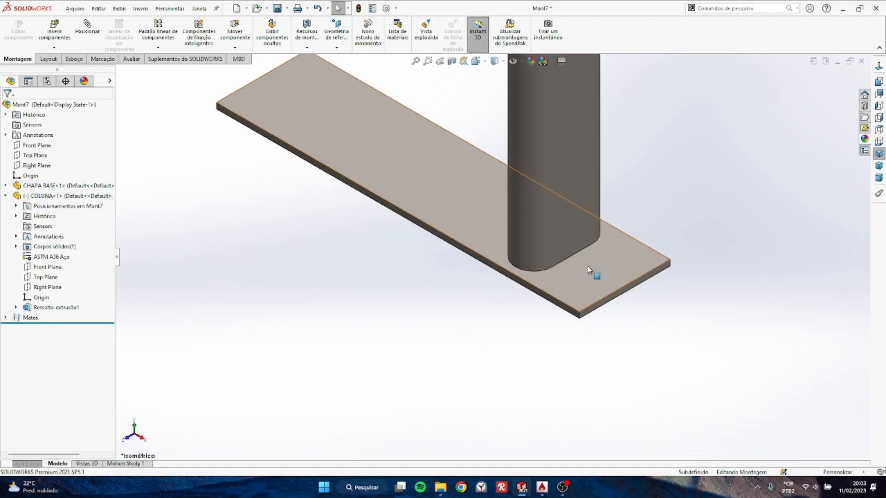
Add a 35 mm distance mate between the base plate's nearest end face and the column's straight lower edge
scroll(581, 291, "down", 3)
left_click(581, 290)
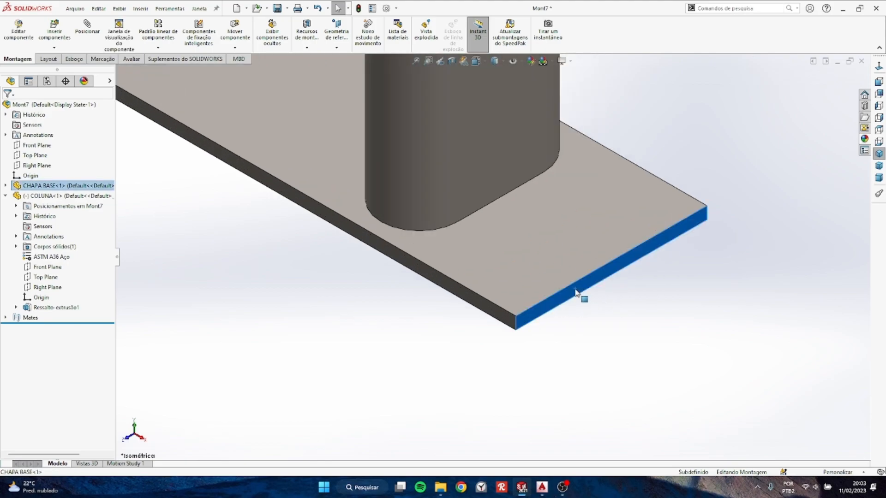
left_click(487, 208, "ctrl")
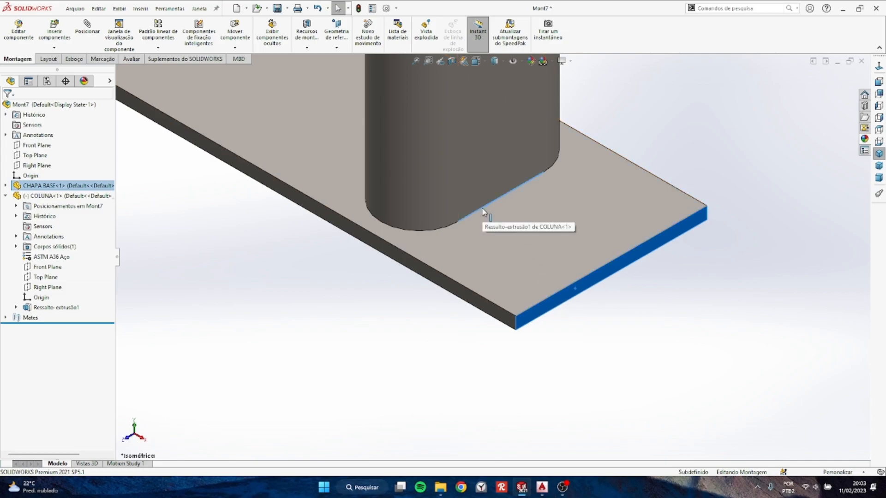
mouse_move(483, 211)
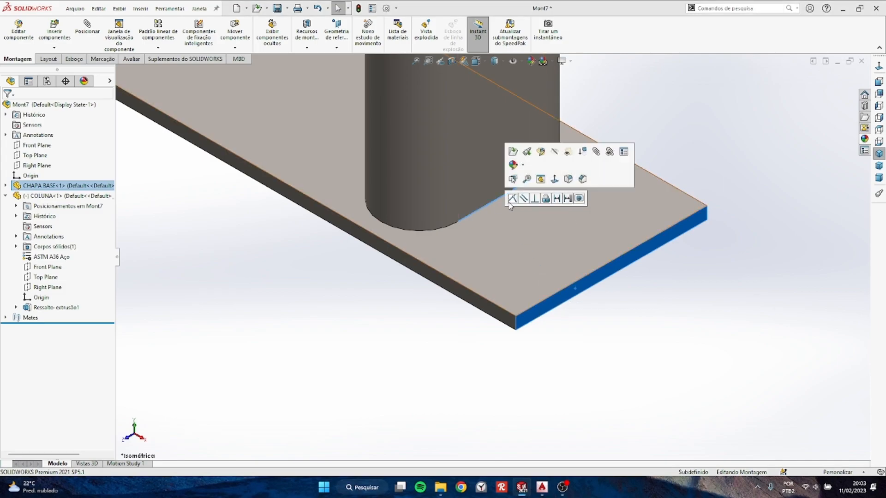
left_click(556, 200)
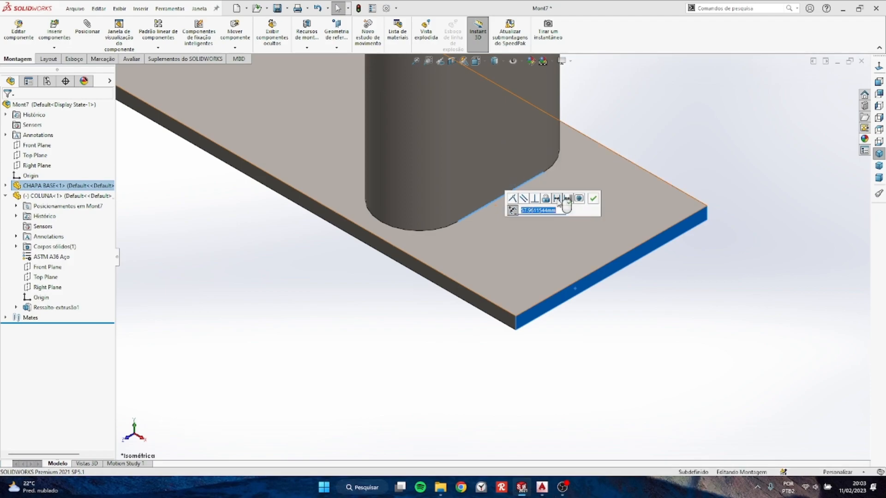
type("35")
key("Return")
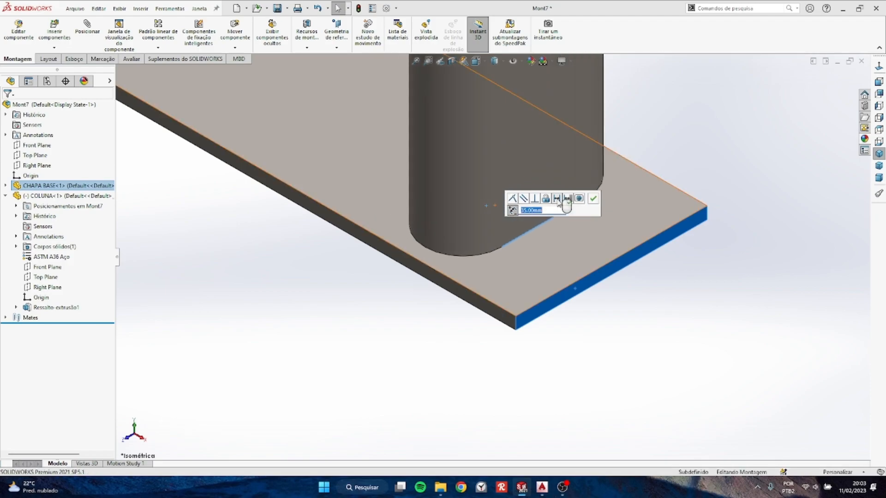
key("Return")
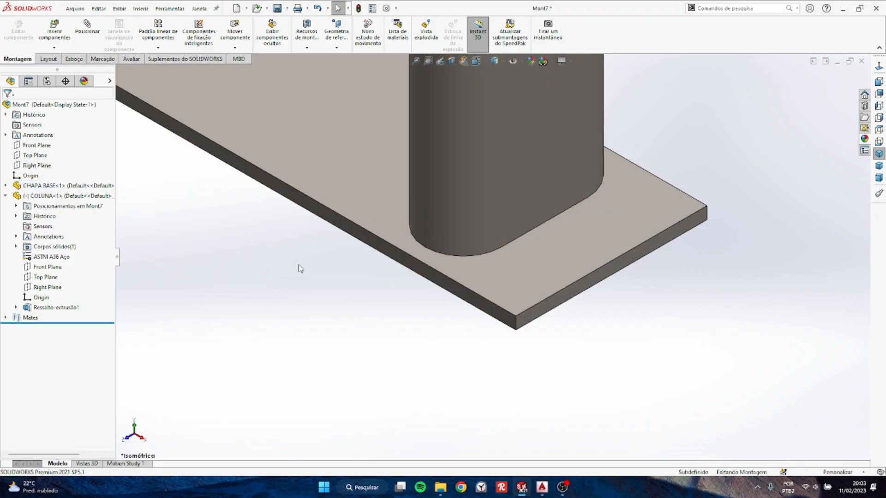
Tilt the column freehand about its lower edge, leaning it outward over the near end of the plate
scroll(314, 270, "up", 6)
middle_click_drag(410, 261, 600, 267)
left_click_drag(507, 133, 539, 185)
left_click(379, 332)
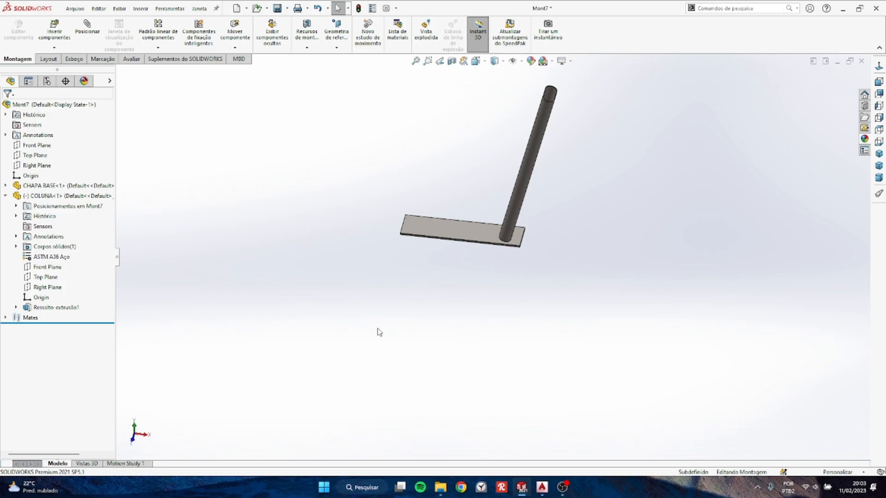
Add a 7° angle mate between the assembly's Right Plane and the column's flat side face, then restore the isometric view
left_click(38, 166)
middle_click_drag(451, 188, 508, 175)
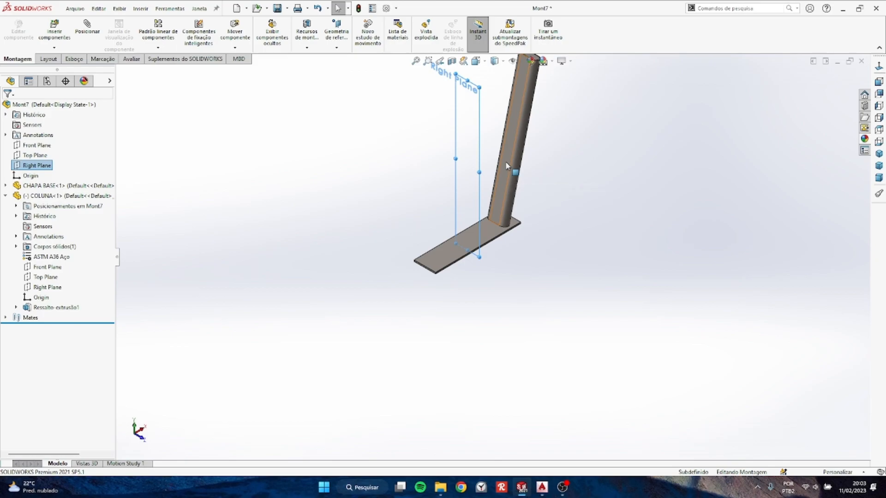
left_click(506, 166, "ctrl")
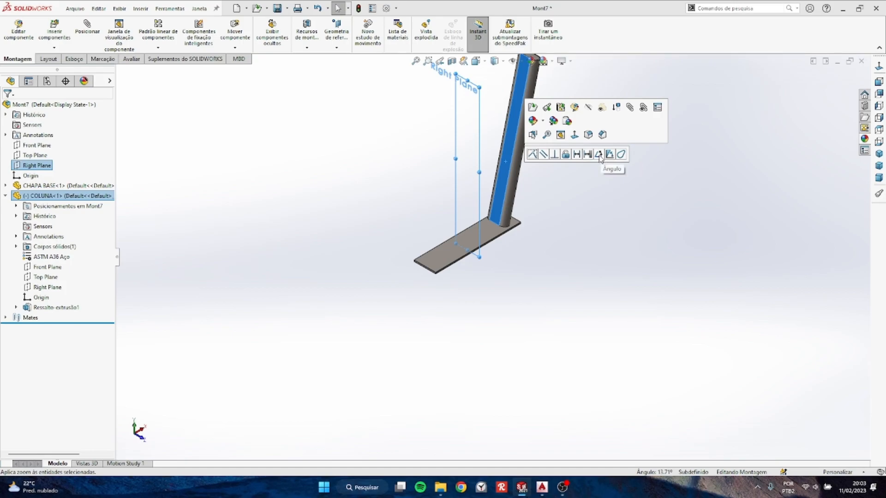
left_click(599, 157)
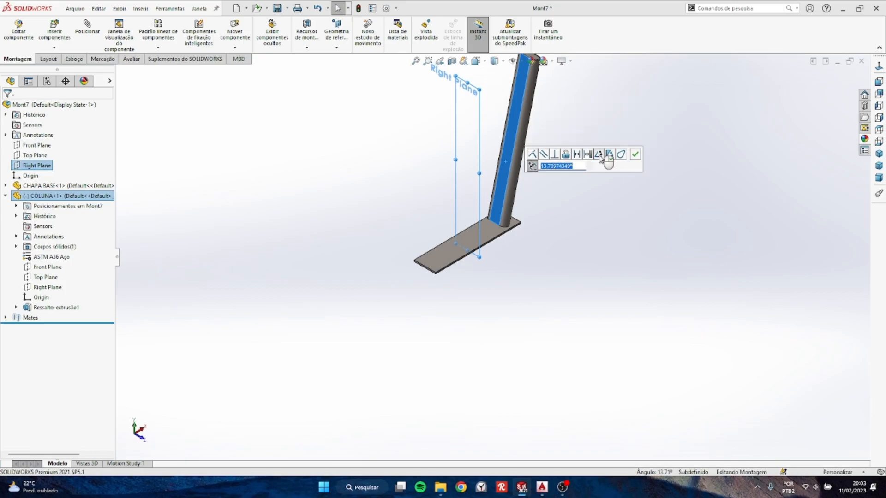
type("1")
key("Return")
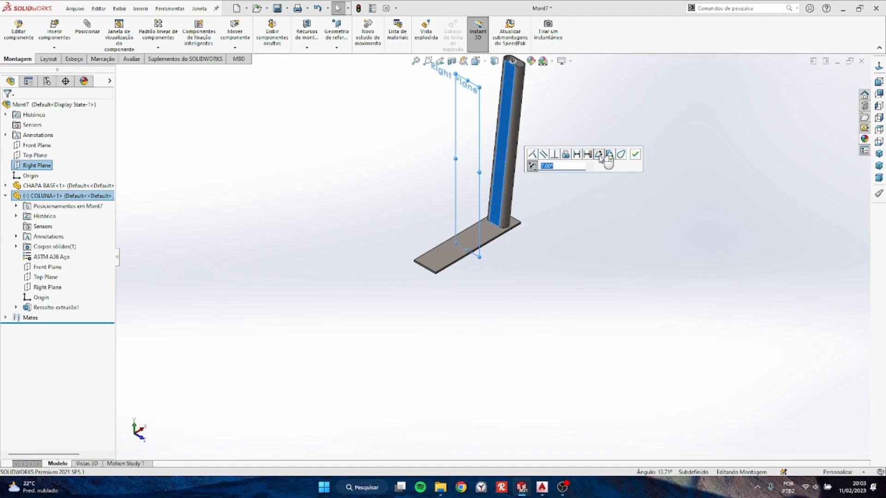
left_click(635, 154)
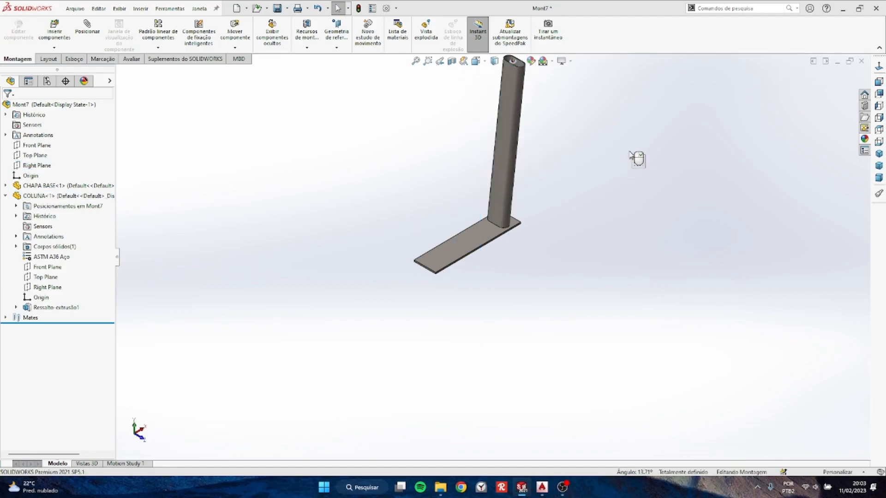
left_click(5, 196)
left_click(878, 154)
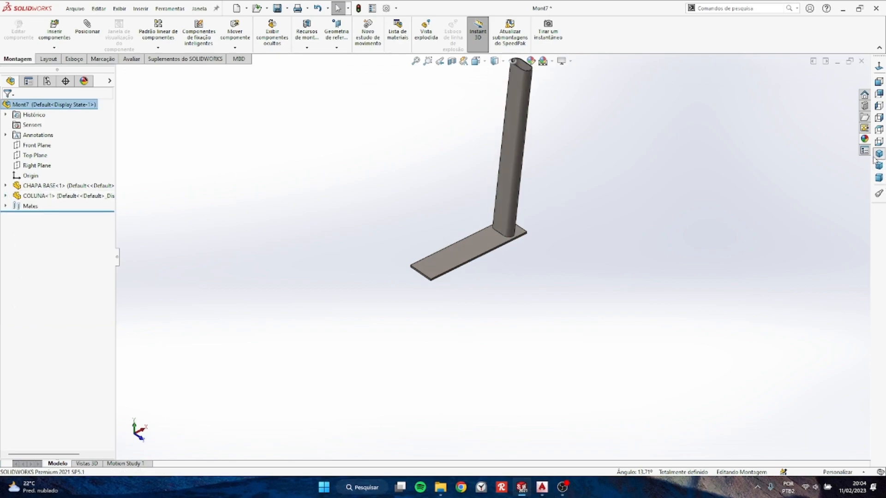
Check where the assembly's Right, Top and Front planes lie relative to the base plate and tilted column
left_click(32, 165)
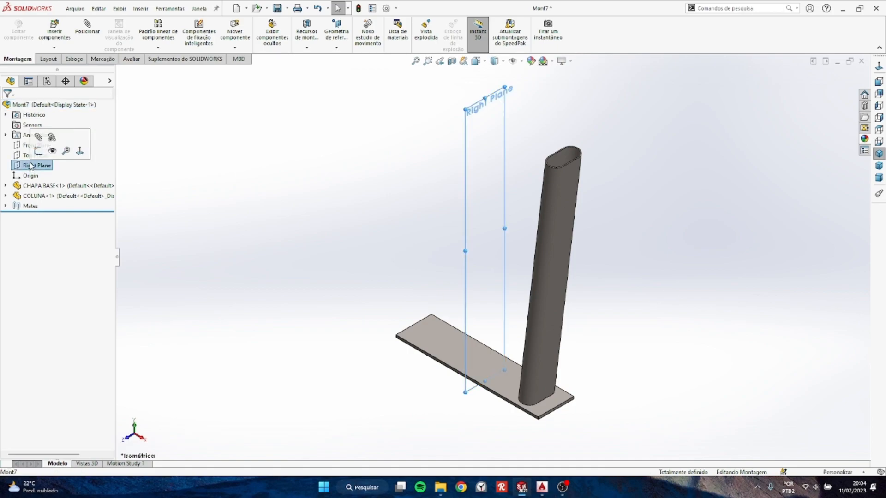
left_click(33, 155)
left_click(14, 146)
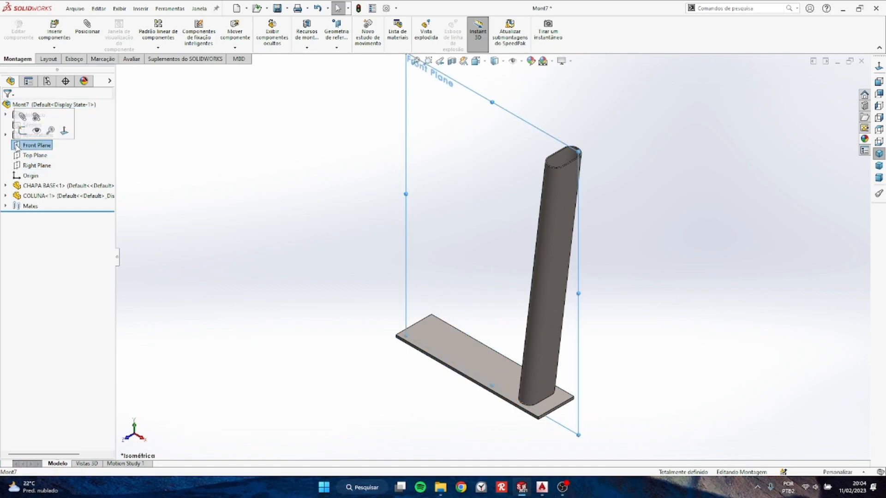
left_click(291, 353)
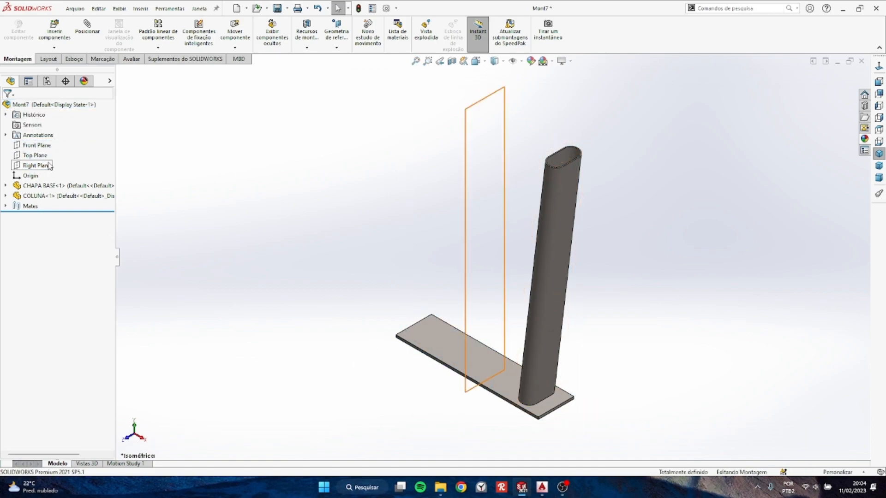
Set up a component mirror of the column about the assembly's Right Plane and advance to the orientation settings
left_click(32, 166)
scroll(480, 344, "up", 1)
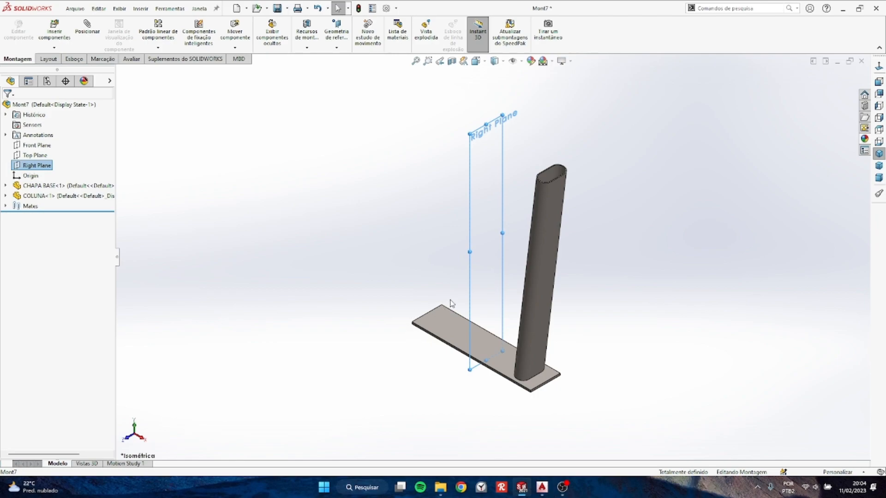
left_click(158, 48)
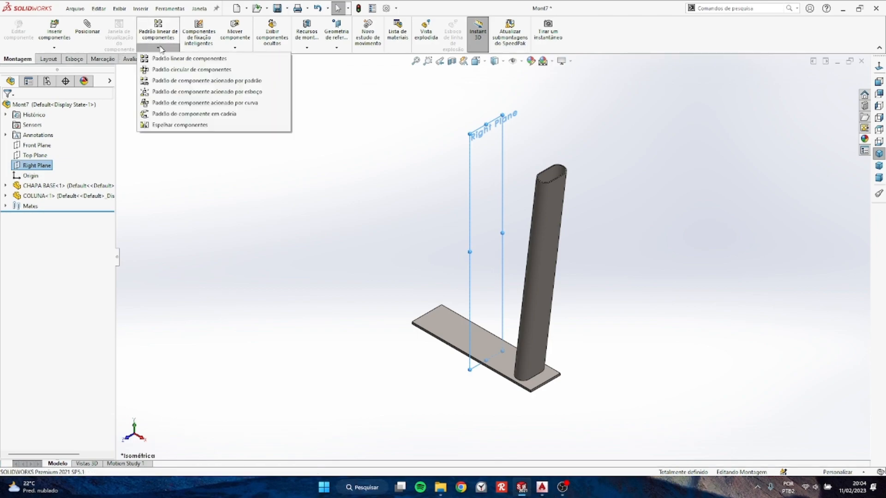
left_click(170, 127)
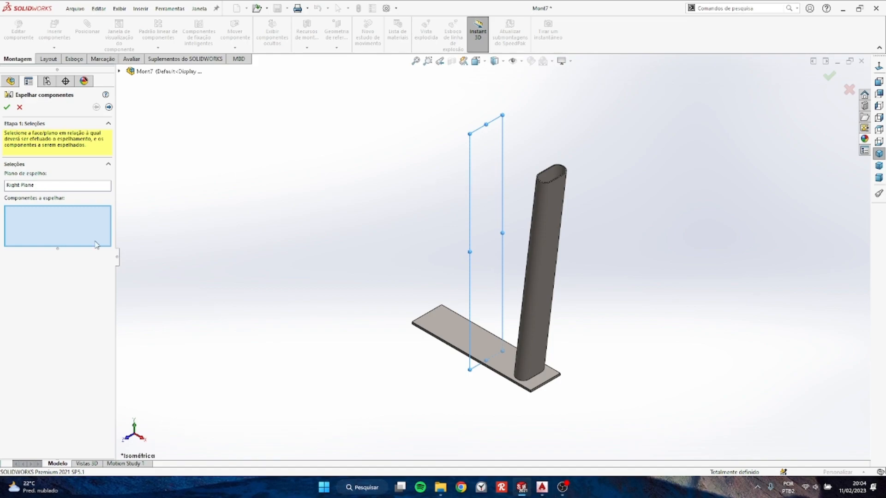
left_click(550, 240)
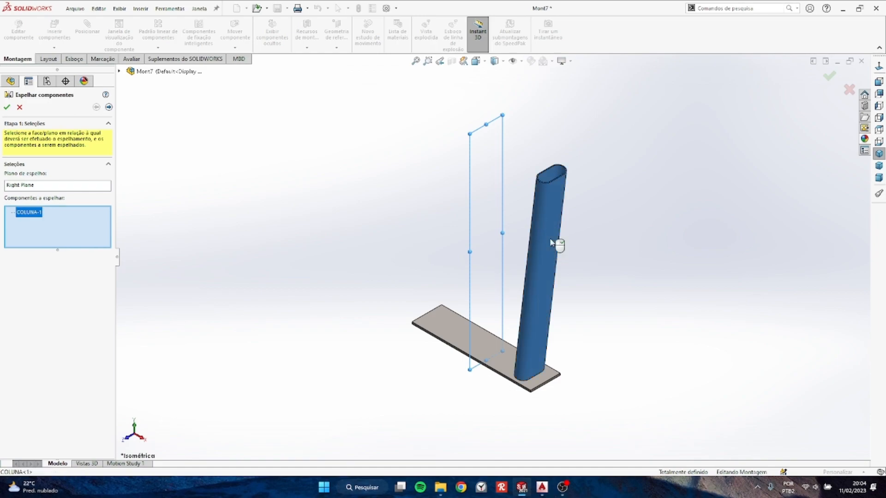
left_click(109, 107)
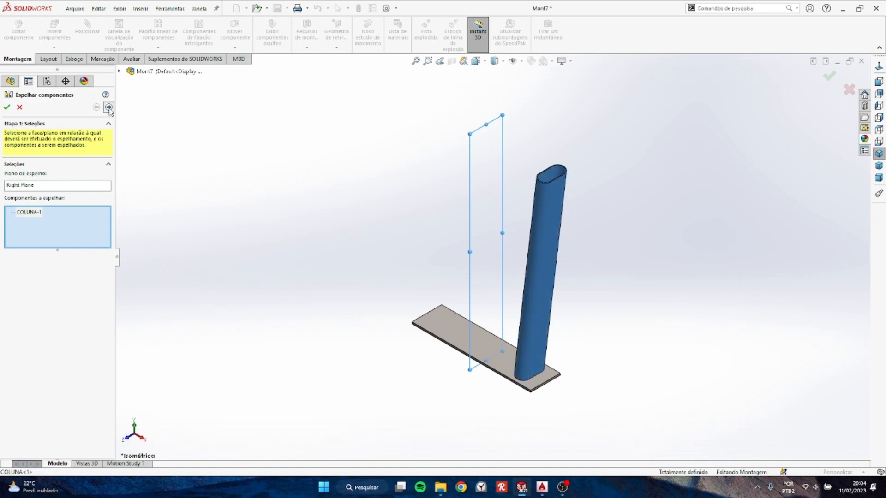
Preview the alternative orientations for the mirrored column, return to the first one, and create the mirrored copy
middle_click_drag(483, 300, 506, 262)
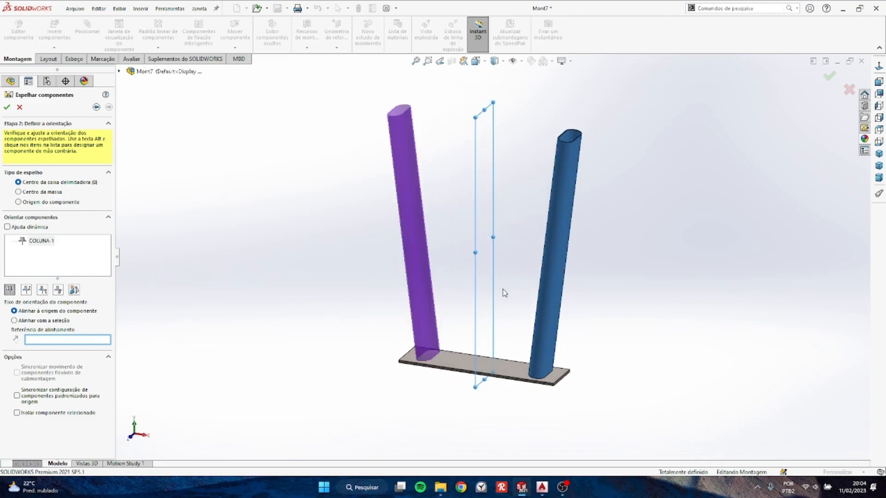
left_click(27, 290)
left_click(43, 291)
left_click(58, 290)
left_click(58, 291)
left_click(10, 290)
middle_click_drag(386, 175, 406, 178)
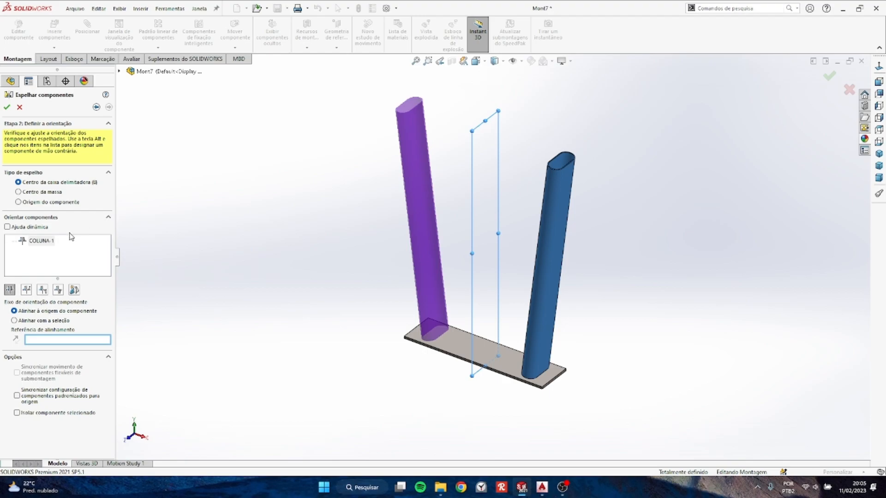
left_click(7, 107)
left_click(257, 235)
middle_click_drag(259, 247, 480, 215)
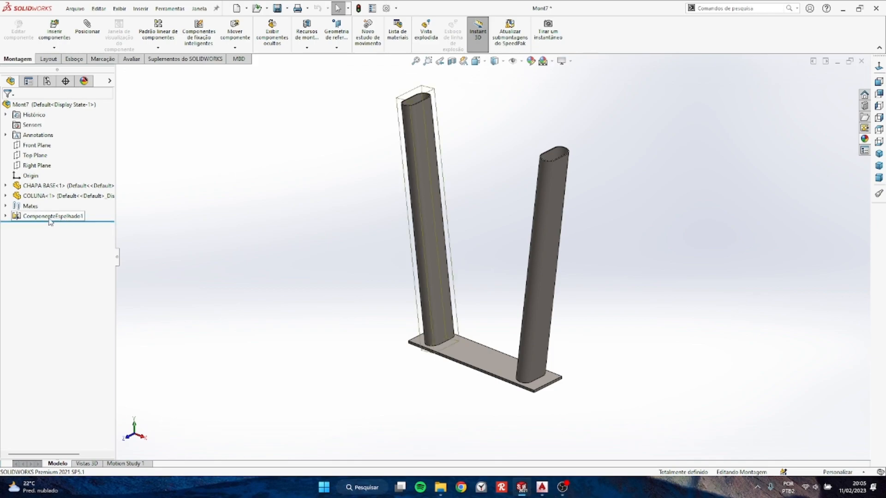
Measure the angle between the facing flat sides of the two columns
key("m")
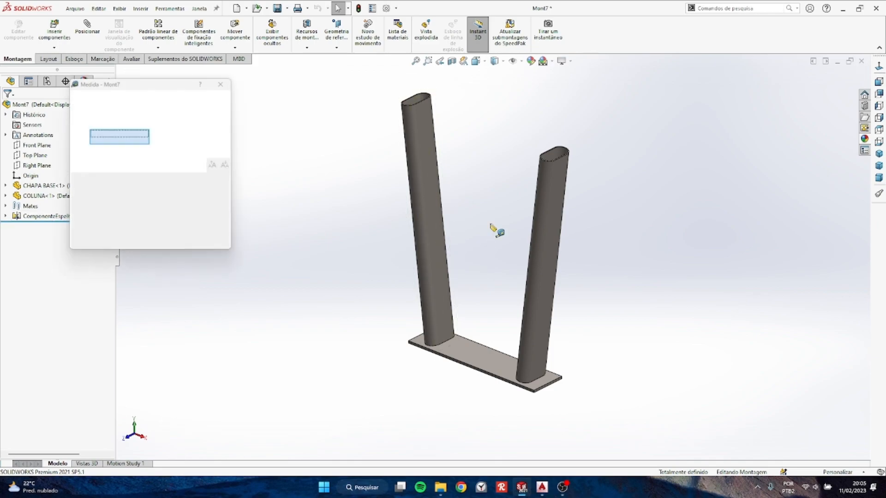
left_click(432, 196)
middle_click_drag(520, 251, 554, 237)
left_click(557, 241)
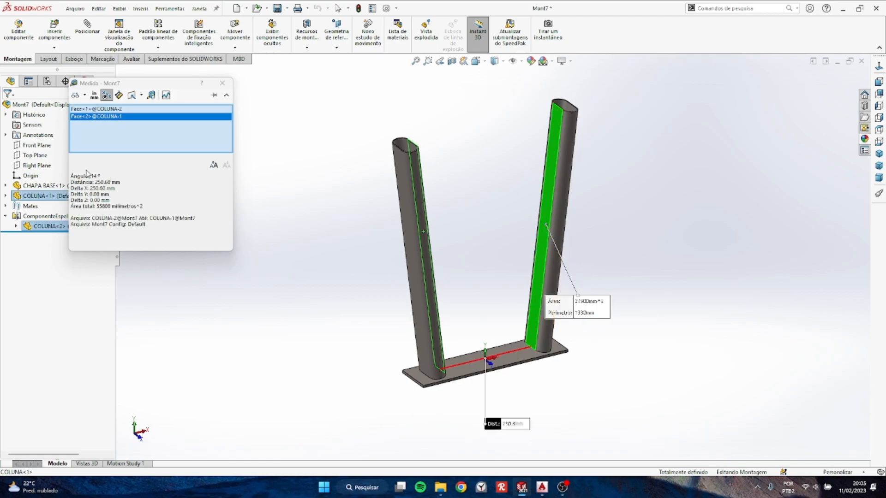
left_click(223, 83)
left_click(360, 290)
key("m")
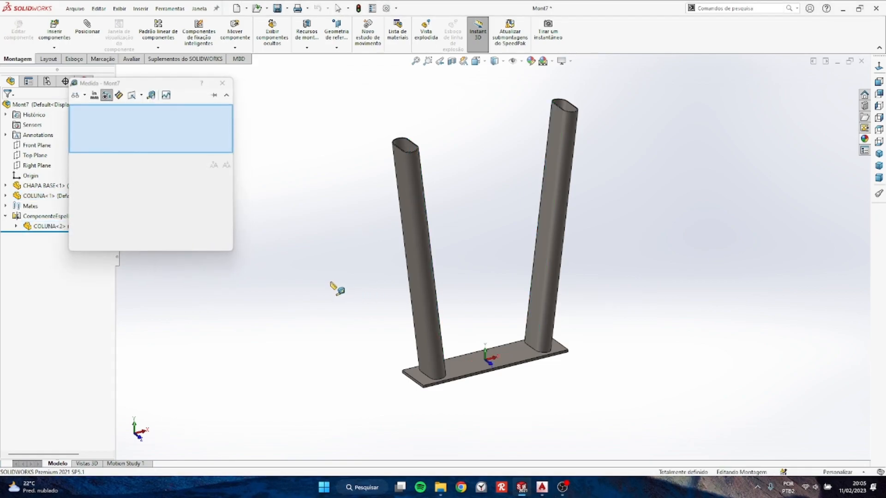
key("Escape")
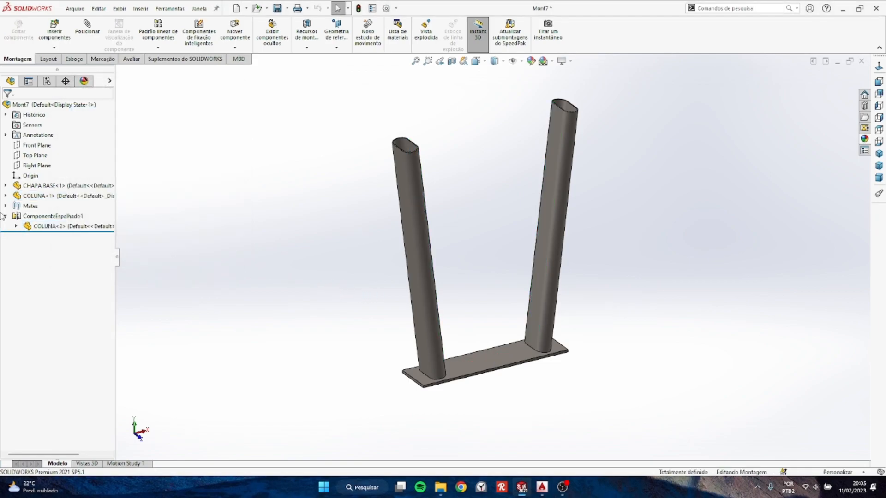
Delete the mirrored component feature from the assembly
left_click(6, 216)
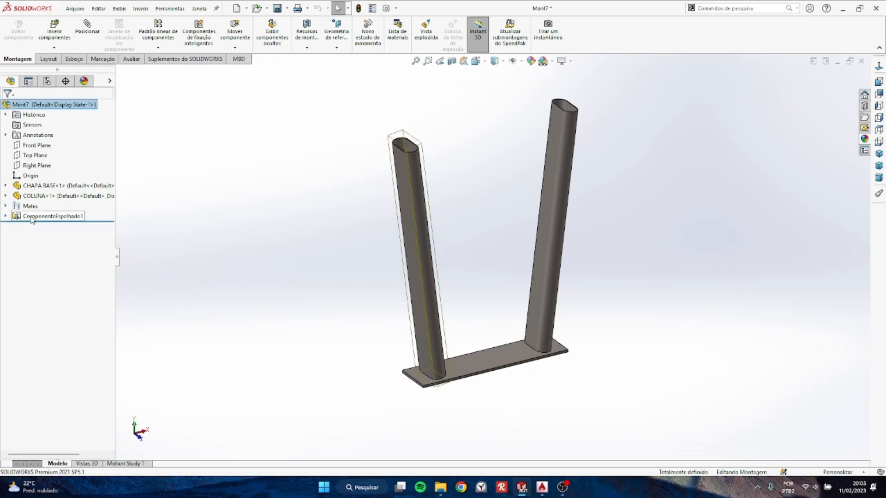
right_click(37, 217)
left_click(59, 313)
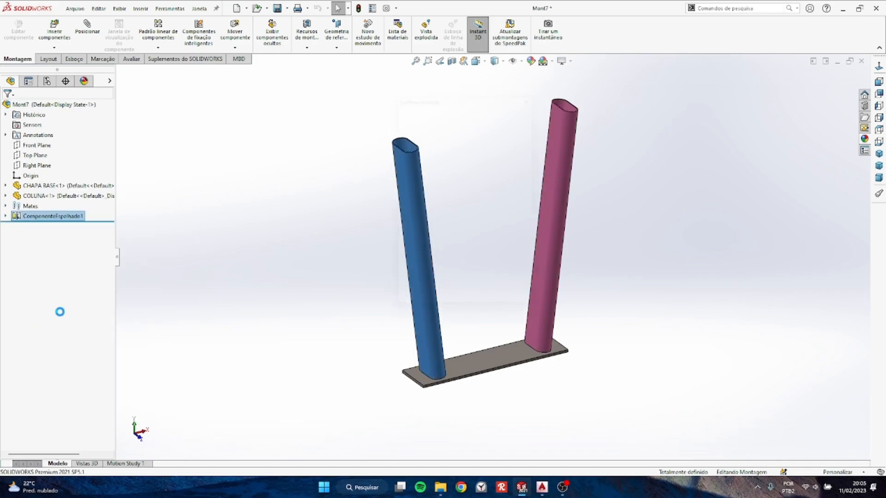
left_click(526, 104)
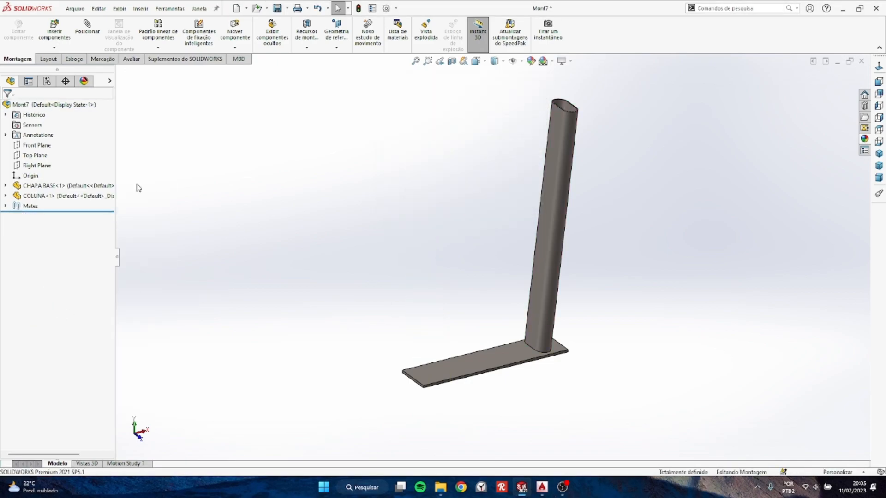
Delete the COLUNA component from the assembly, leaving the base plate, and restore the isometric view
right_click(41, 198)
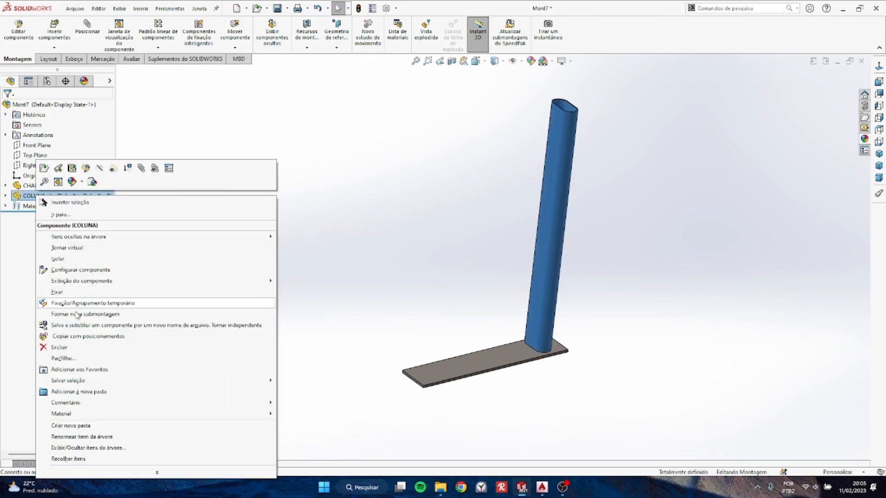
left_click(59, 347)
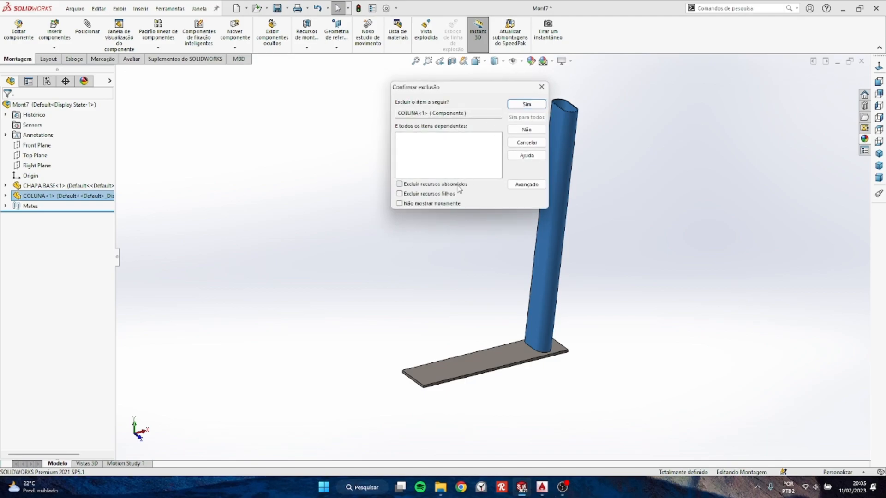
left_click(522, 104)
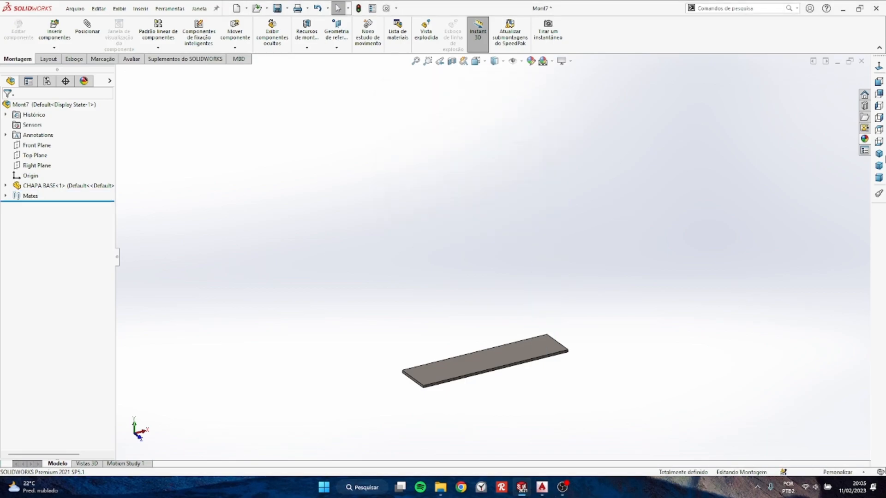
left_click(878, 154)
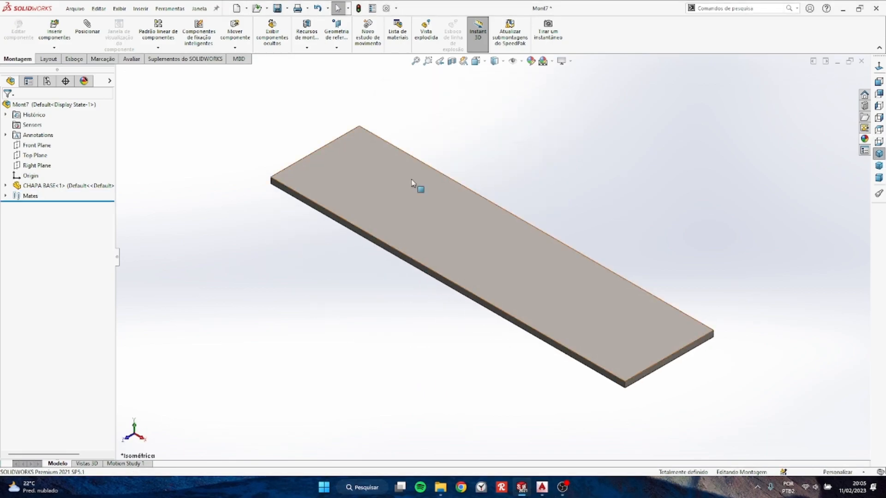
Switch to the COLUNA part and start a sketch on its Right Plane, viewed face-on
key("ctrl+Tab")
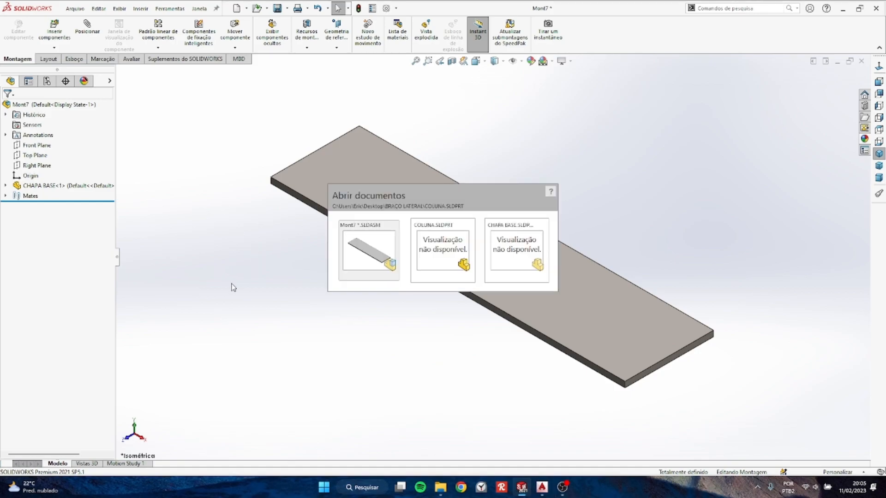
key("ctrl+Tab")
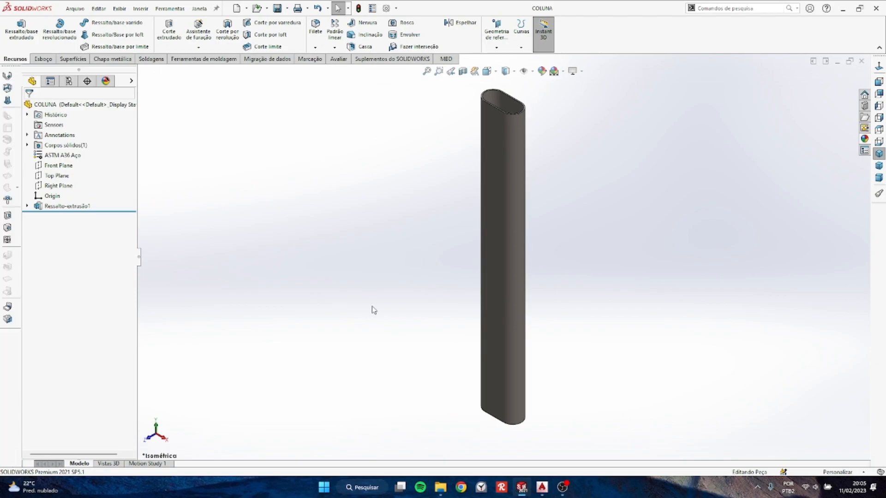
left_click(58, 186)
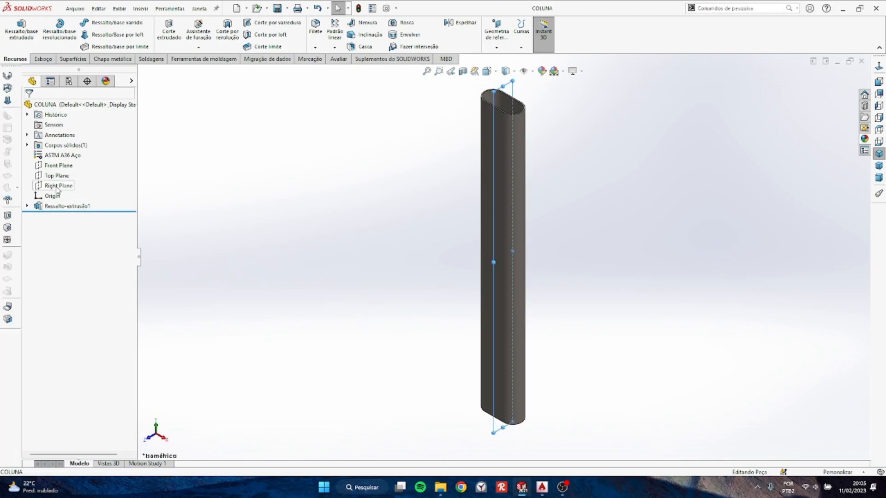
left_click(65, 174)
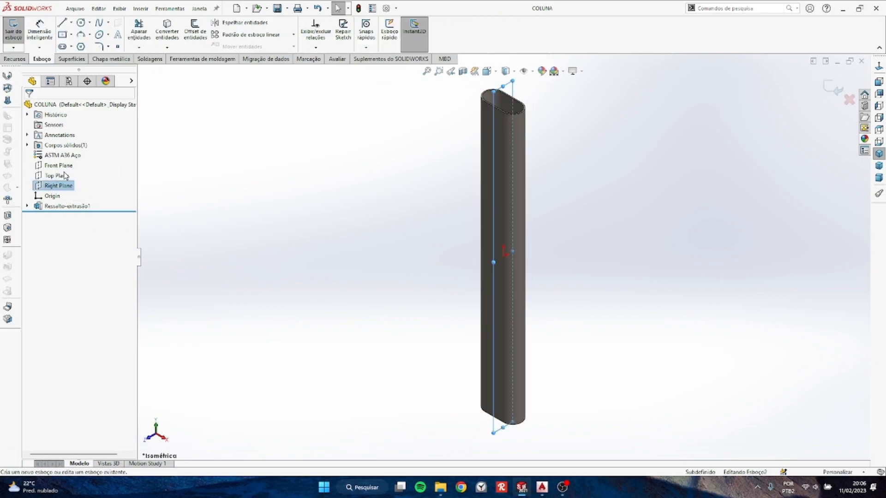
left_click(878, 68)
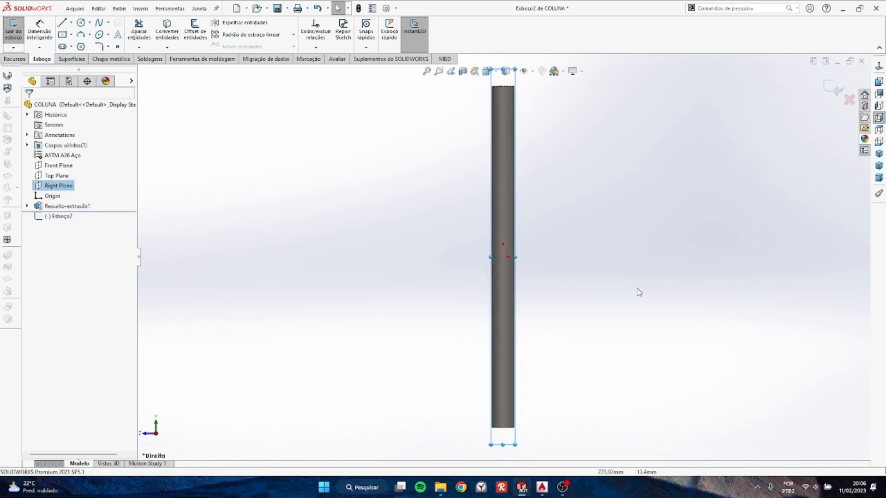
Sketch a closed triangular wedge across the column's lower end, 40 mm wide, with its sloped line starting at one bottom corner
left_click(62, 22)
scroll(504, 438, "down", 1)
scroll(504, 435, "down", 5)
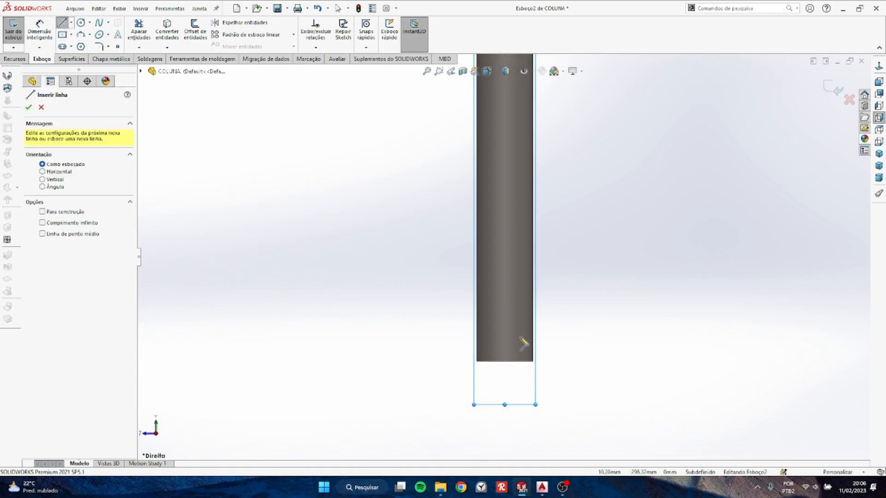
left_click(402, 346)
left_click(573, 324)
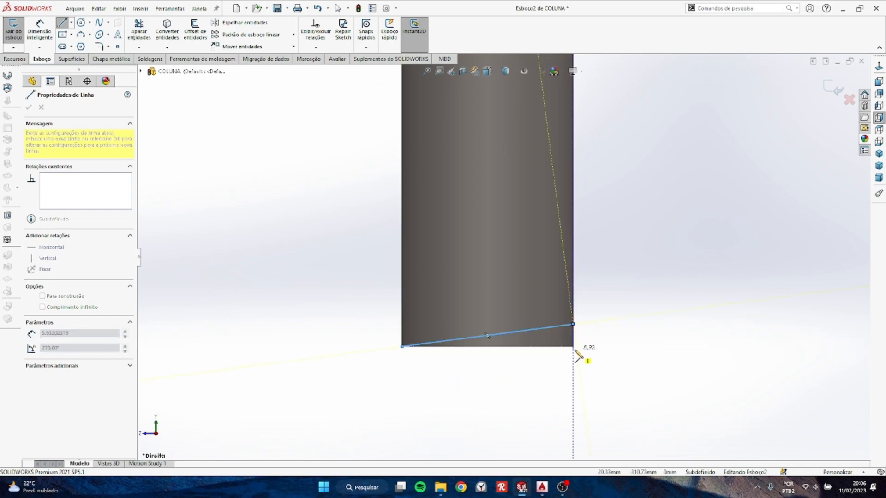
left_click(572, 346)
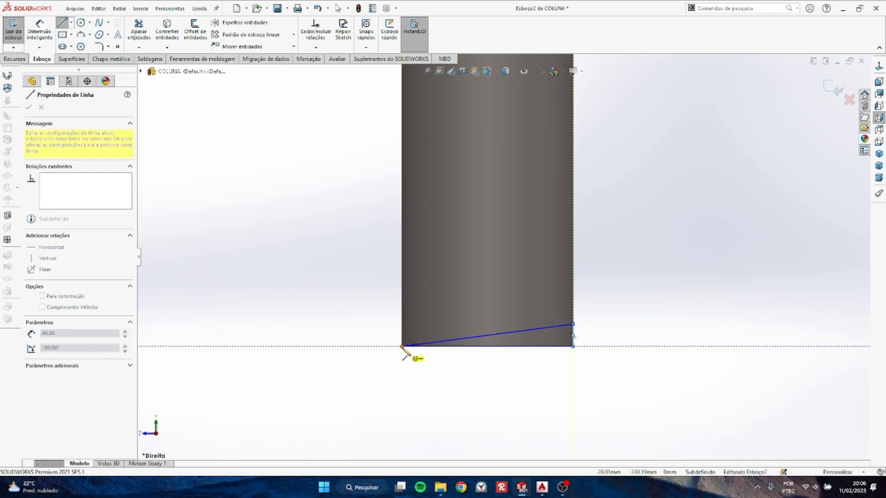
left_click(402, 346)
Dimension the angle between the wedge's sloped line and its base line as 7°
right_click_drag(540, 417, 540, 383)
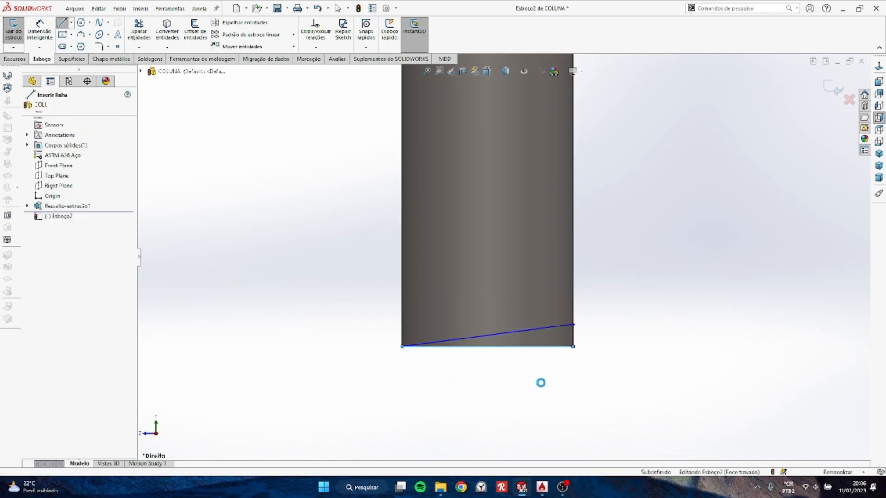
left_click(496, 346)
left_click(498, 334)
left_click(615, 340)
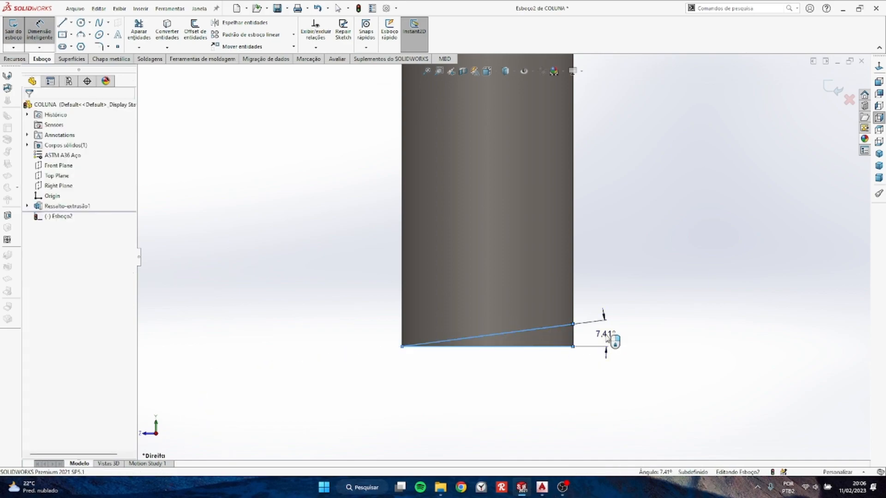
key("Return")
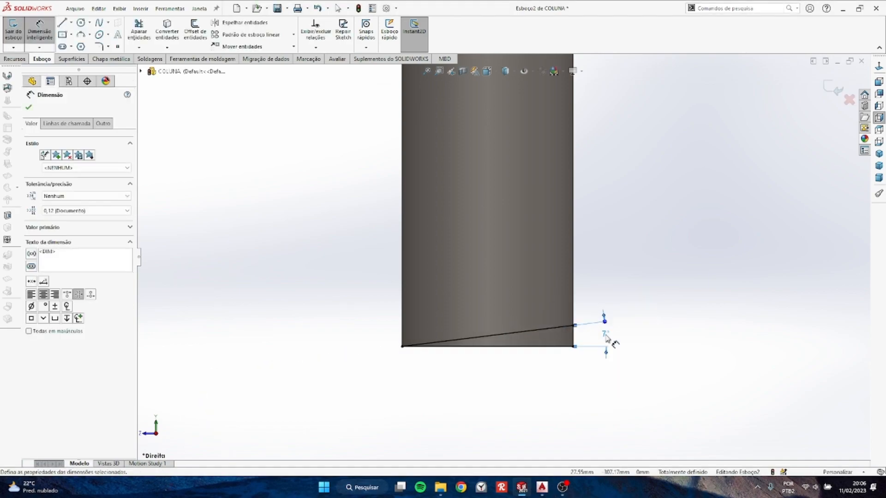
Cut the 7° wedge from the column's lower end with an extruded cut through all in both directions
left_click(16, 60)
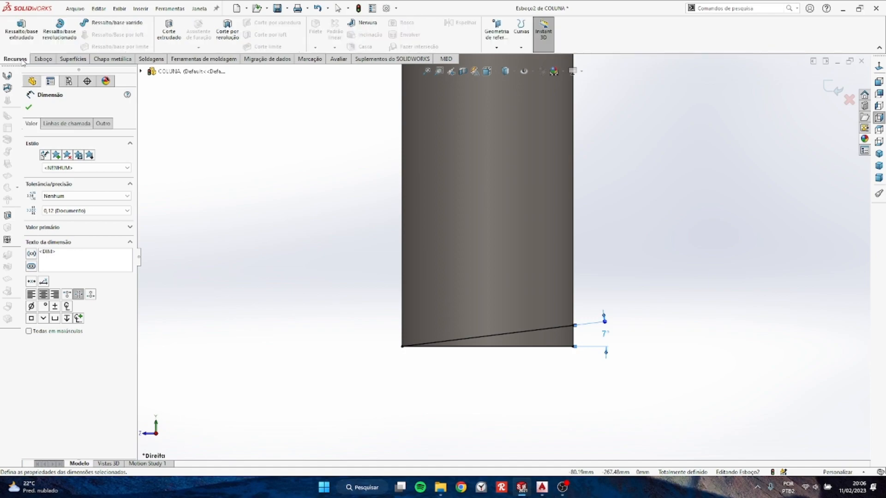
left_click(169, 35)
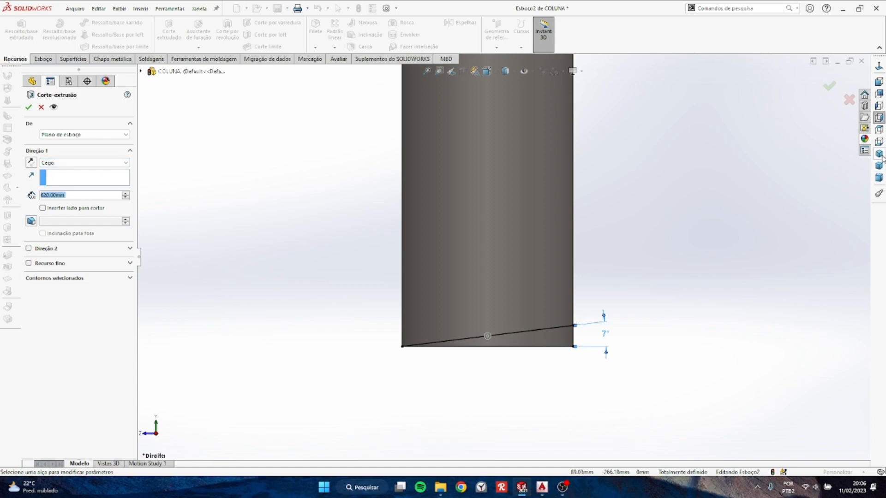
left_click(53, 163)
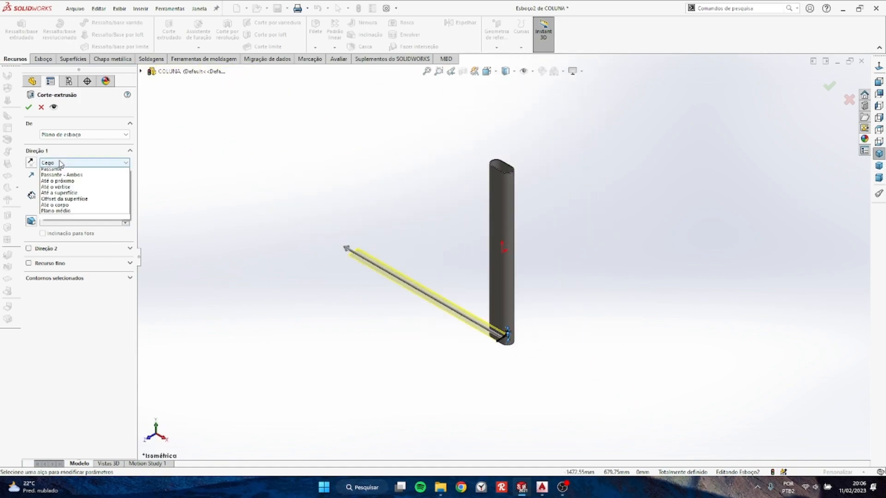
left_click(55, 183)
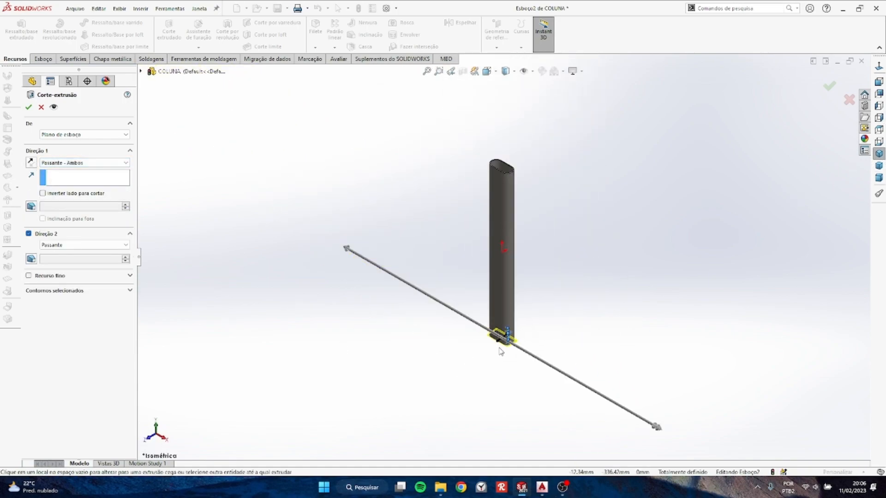
scroll(505, 295, "down", 6)
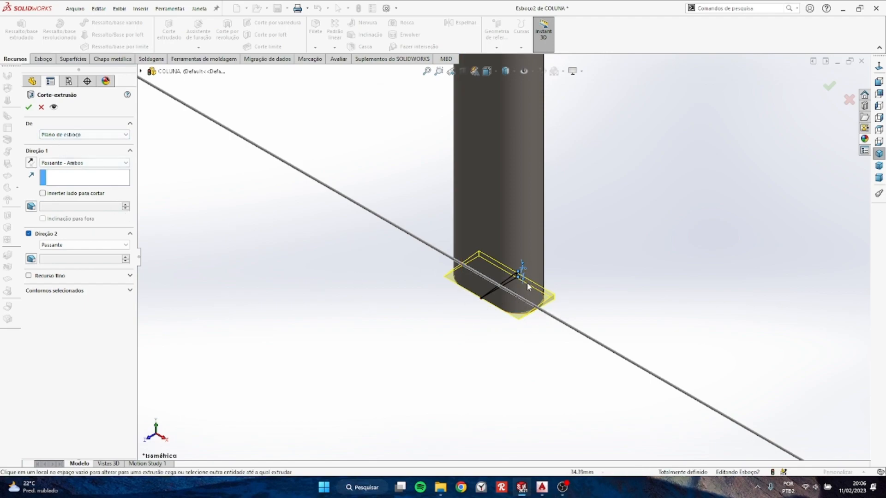
left_click(28, 108)
middle_click_drag(530, 352, 465, 267)
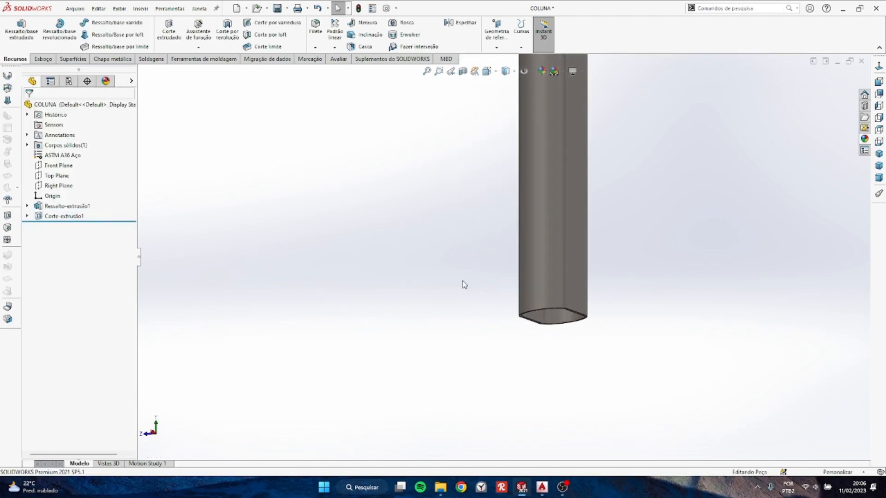
Switch to the assembly and insert the COLUNA part above the base plate, rotated about Y in 90° increments so its sloped end shows from the front
key("ctrl+Tab")
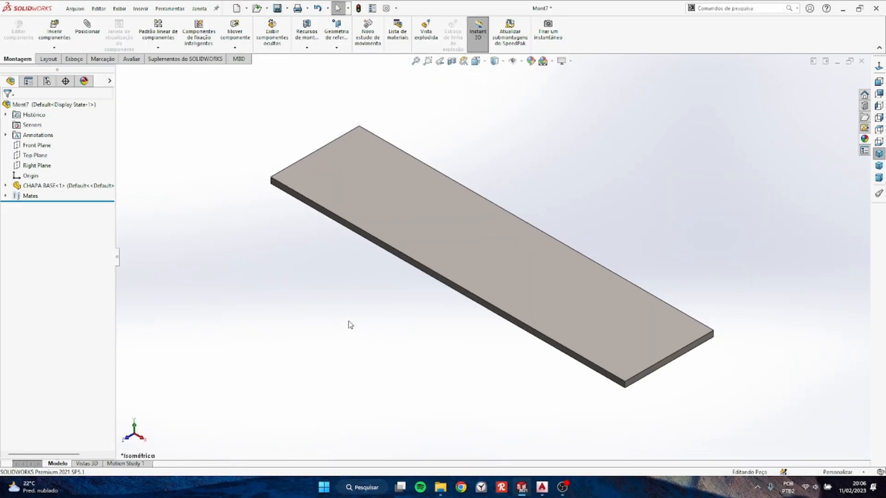
key("z")
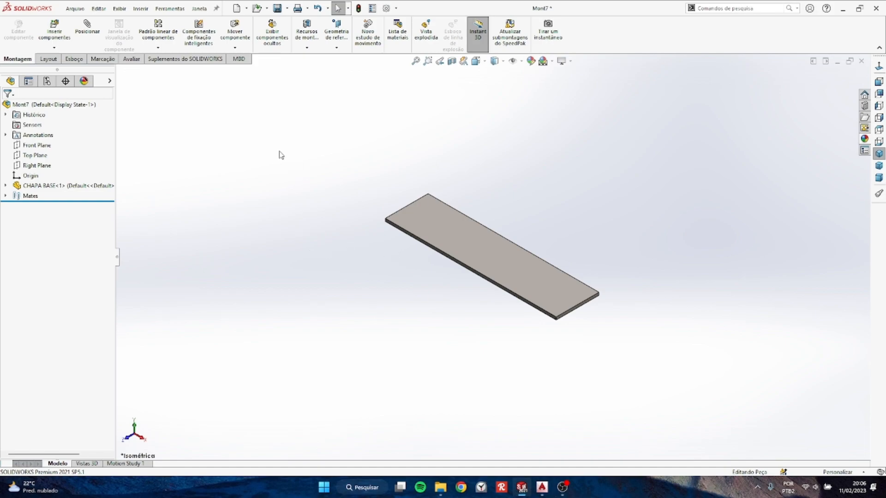
left_click(54, 29)
left_click(26, 214)
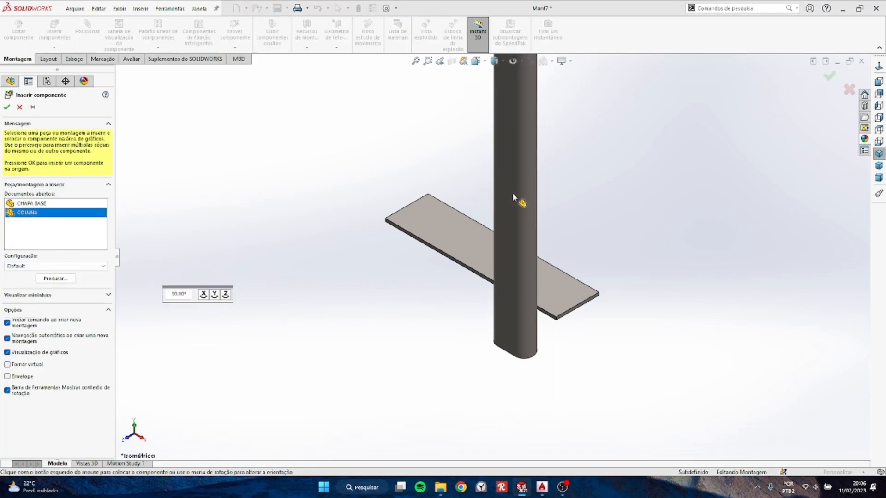
left_click(215, 295)
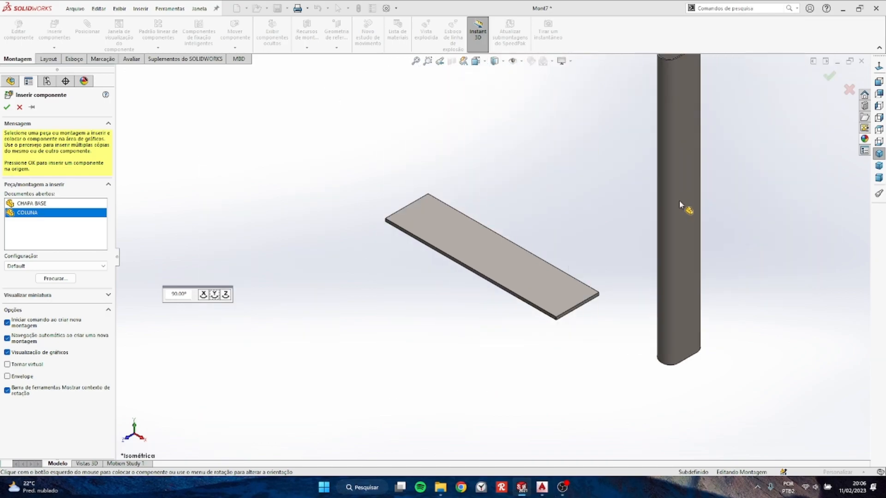
key("ctrl+1")
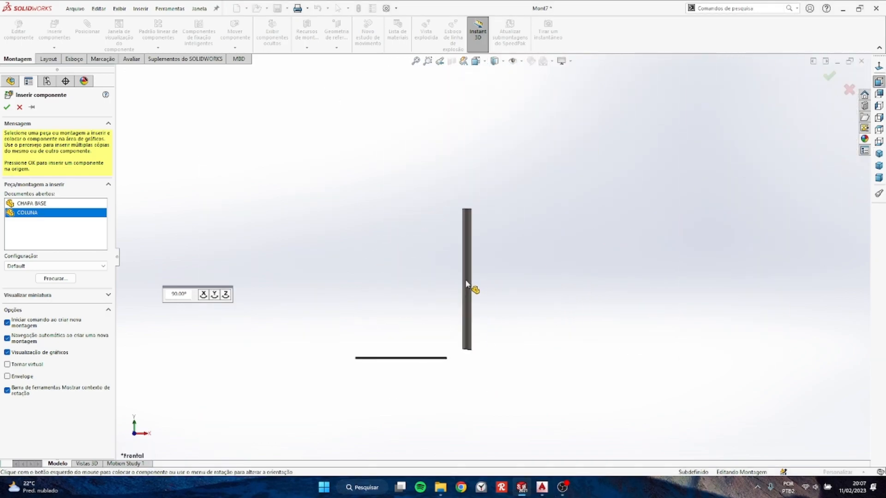
left_click(215, 295)
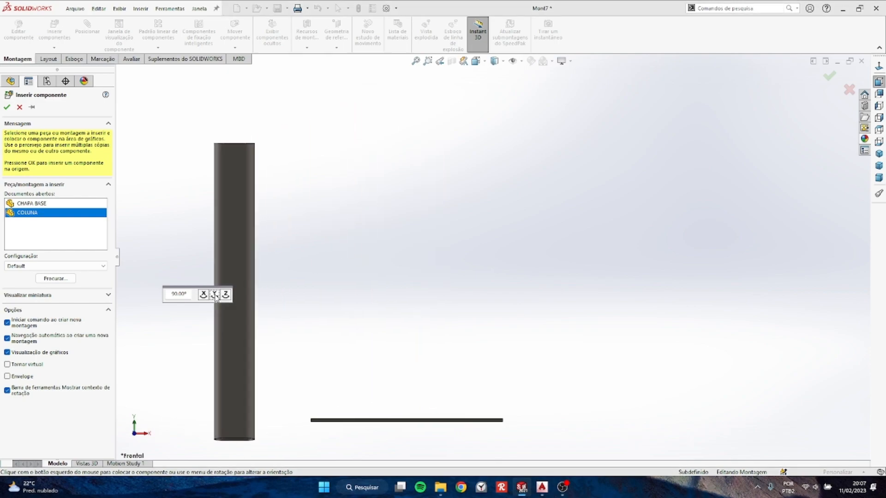
left_click(214, 295)
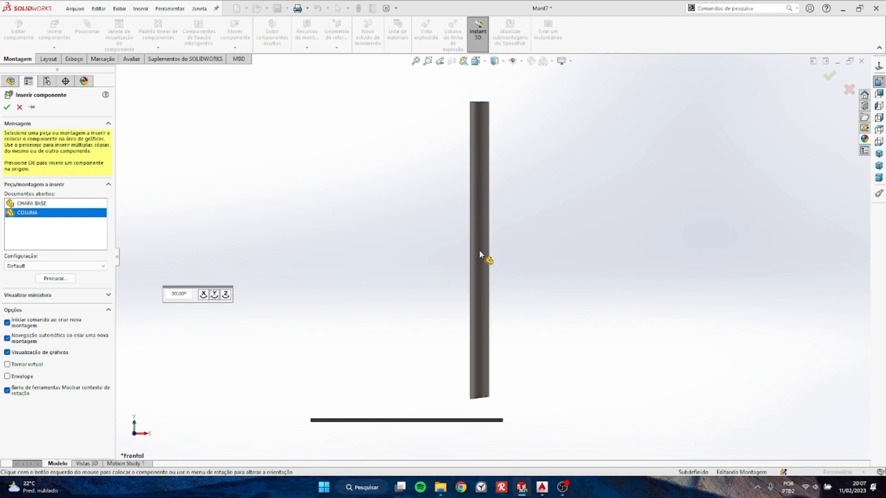
left_click(480, 250)
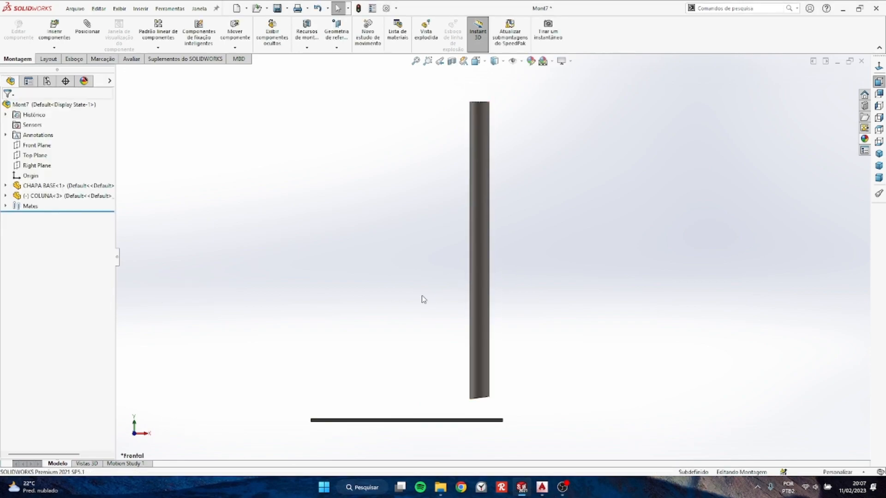
Mate the assembly's Front Plane coincident with the column's Right Plane
key("z")
middle_click_drag(500, 261, 477, 318)
scroll(477, 318, "down", 4)
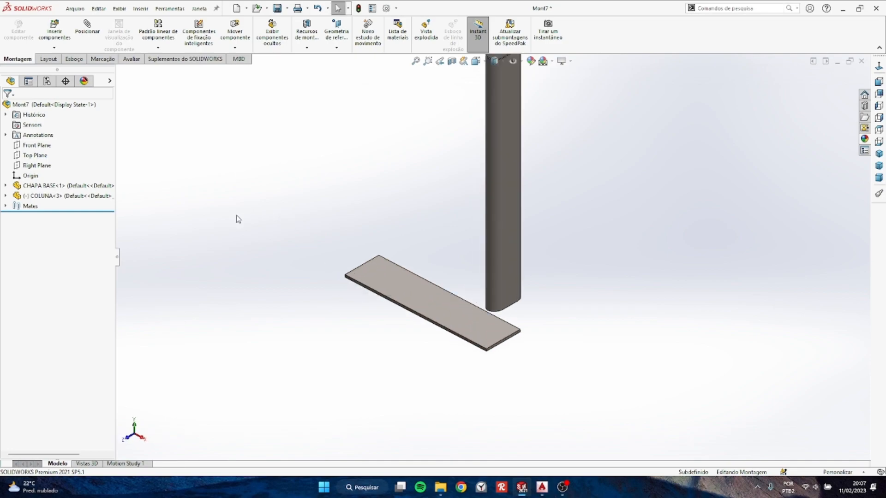
left_click(27, 147)
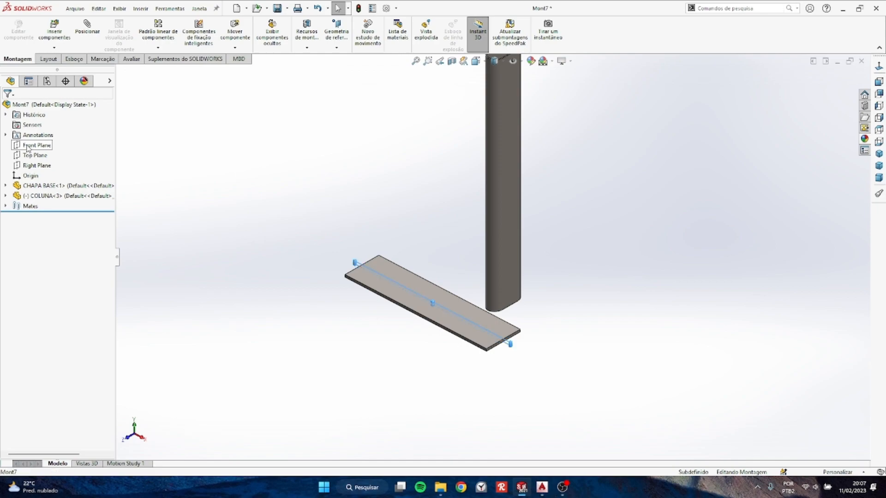
left_click(6, 196)
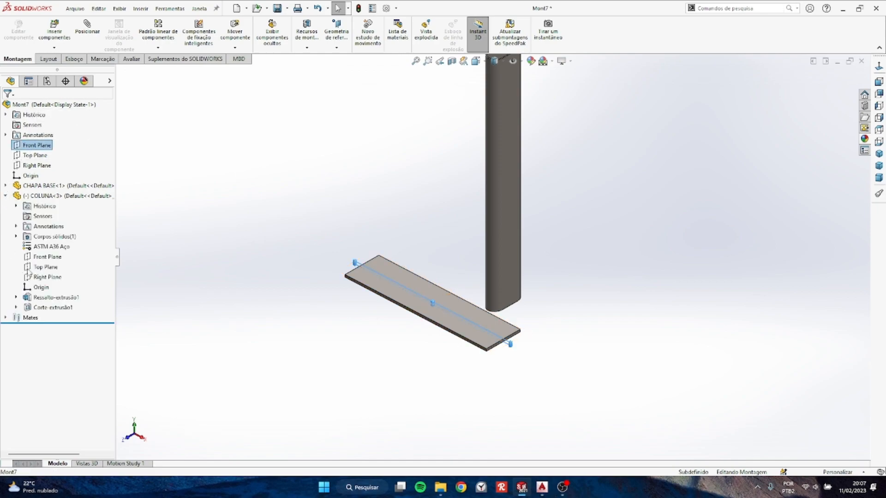
left_click(49, 277, "ctrl")
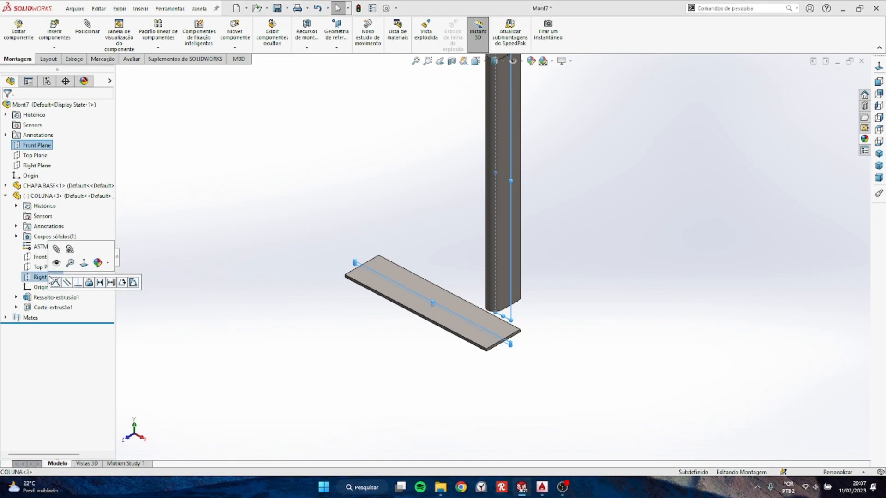
left_click(55, 282)
left_click_drag(60, 288, 210, 291)
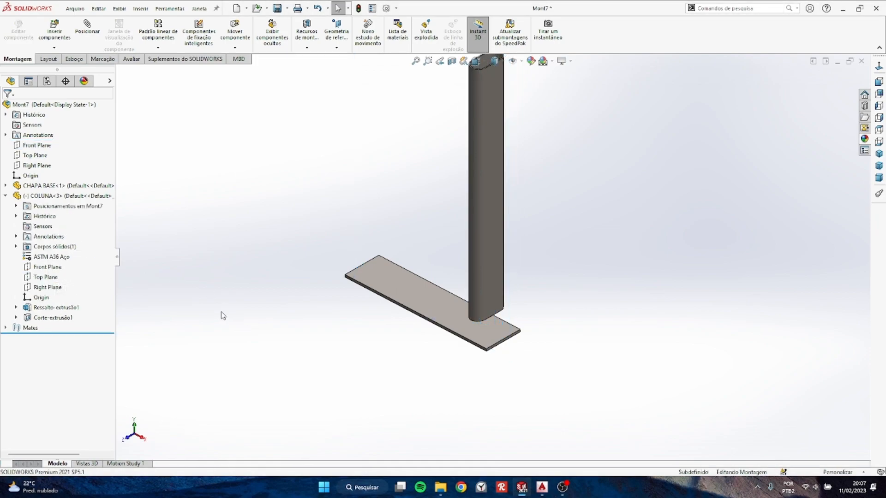
Mate the column's angled lower end face coincident with the base plate's top face
scroll(482, 328, "down", 5)
left_click(476, 309)
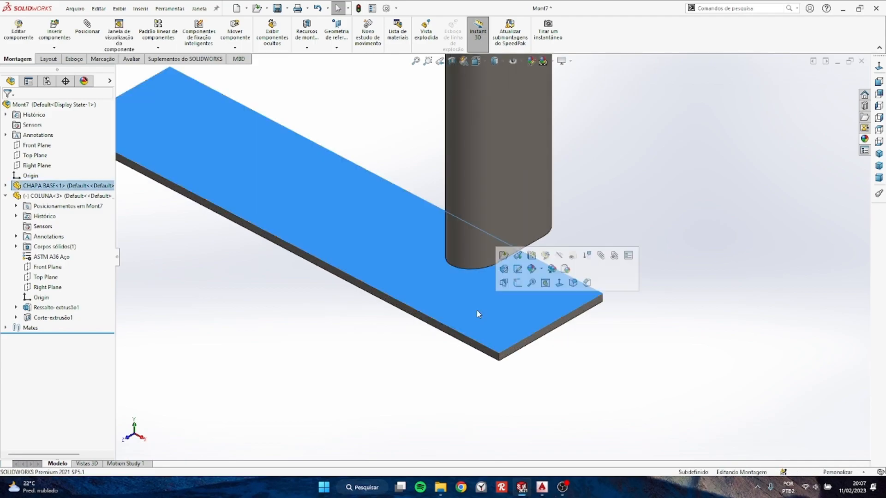
middle_click_drag(463, 298, 448, 159)
scroll(445, 188, "down", 6)
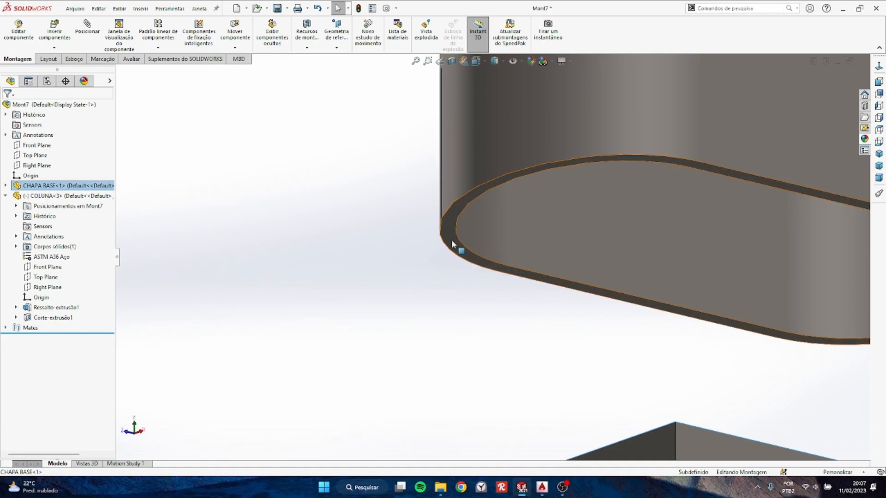
left_click(451, 243, "ctrl")
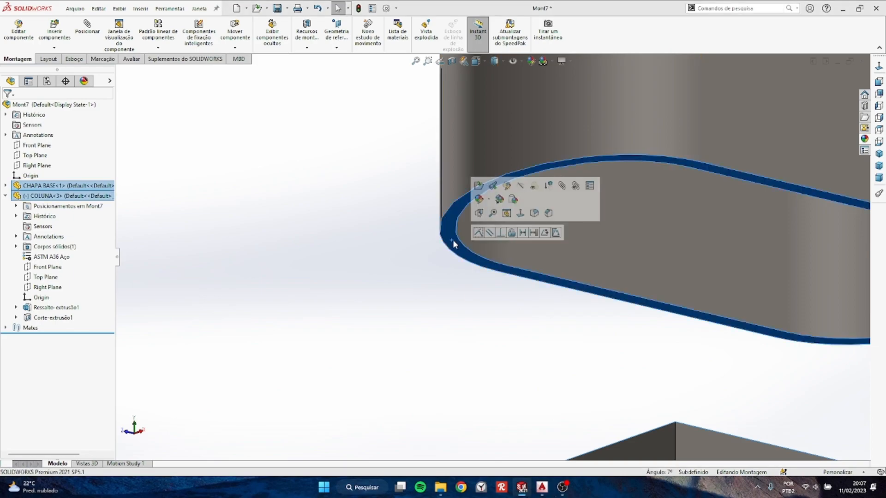
left_click(485, 237)
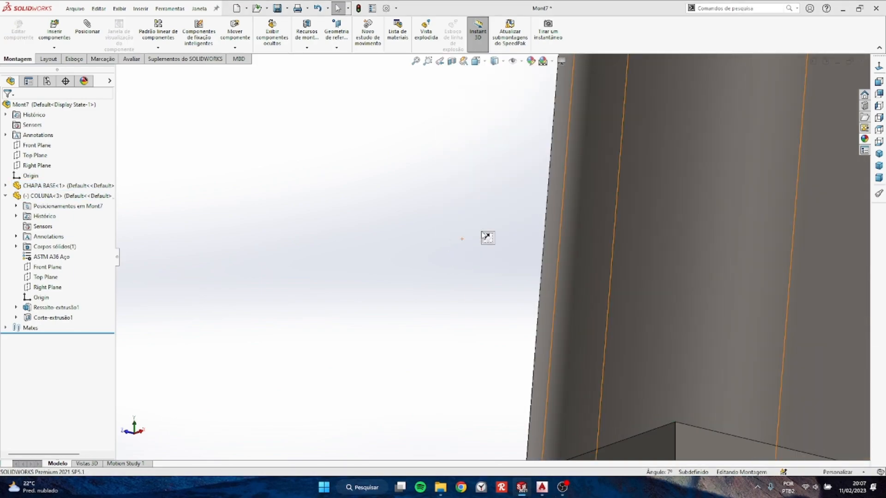
scroll(459, 262, "up", 5)
middle_click_drag(480, 267, 552, 323)
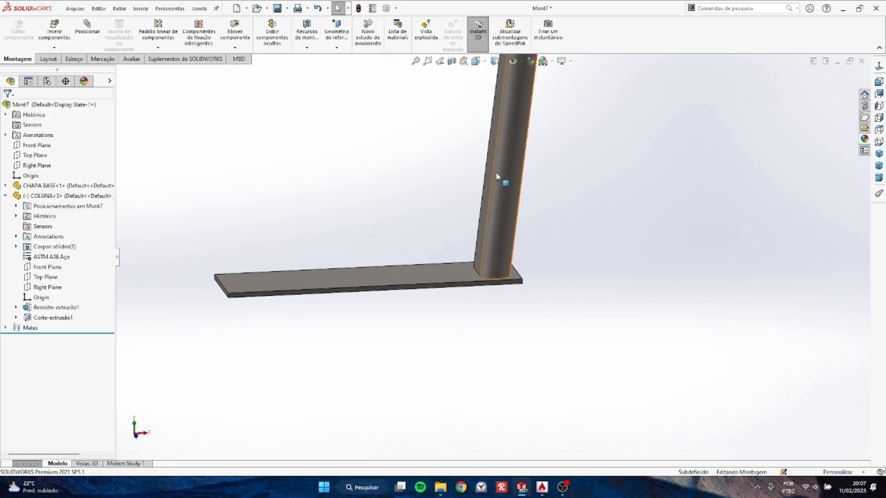
middle_click_drag(476, 254, 401, 192)
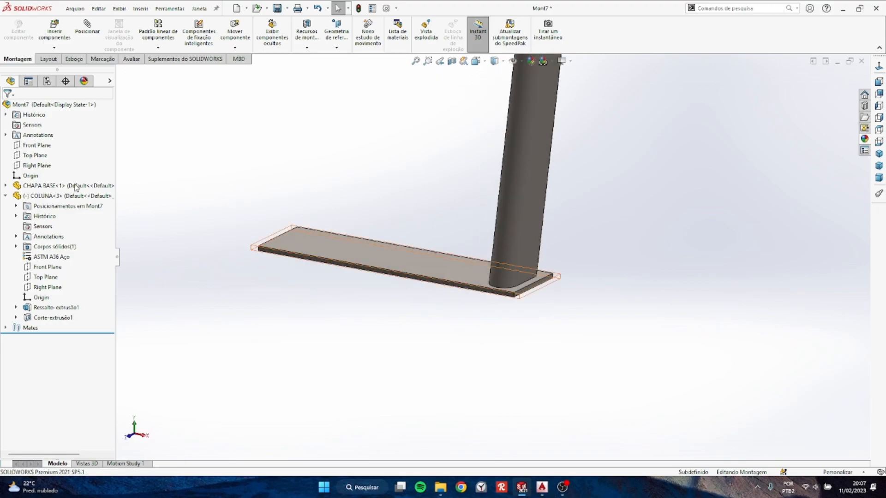
Add a 35 mm distance mate between the column's straight outer bottom edge and the base plate's nearby end face
scroll(535, 276, "down", 3)
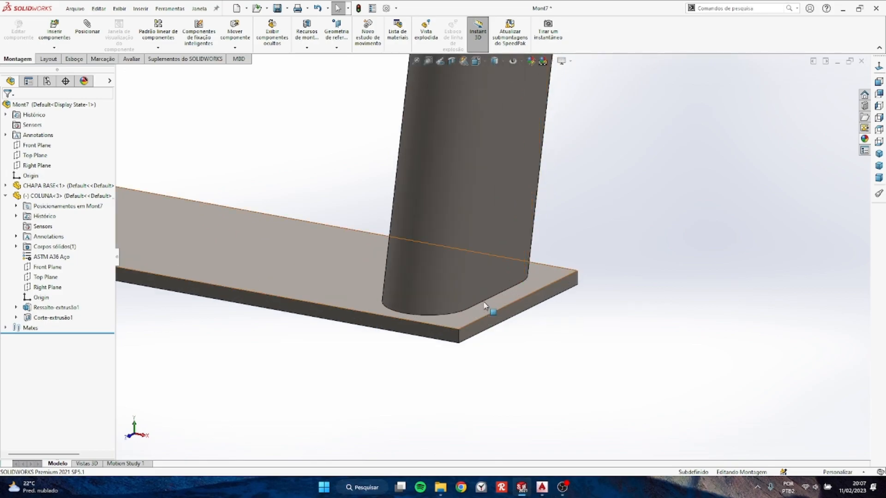
left_click(483, 304)
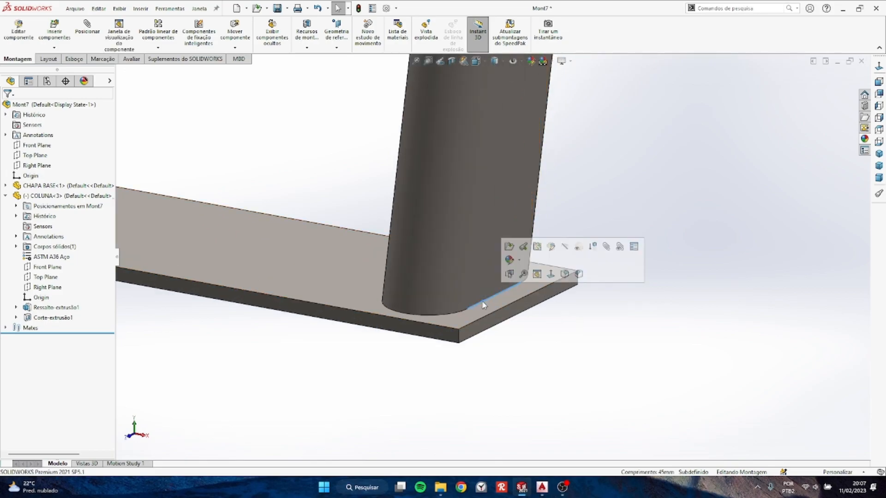
left_click(506, 321, "ctrl")
left_click(569, 307)
type("35")
key("Return")
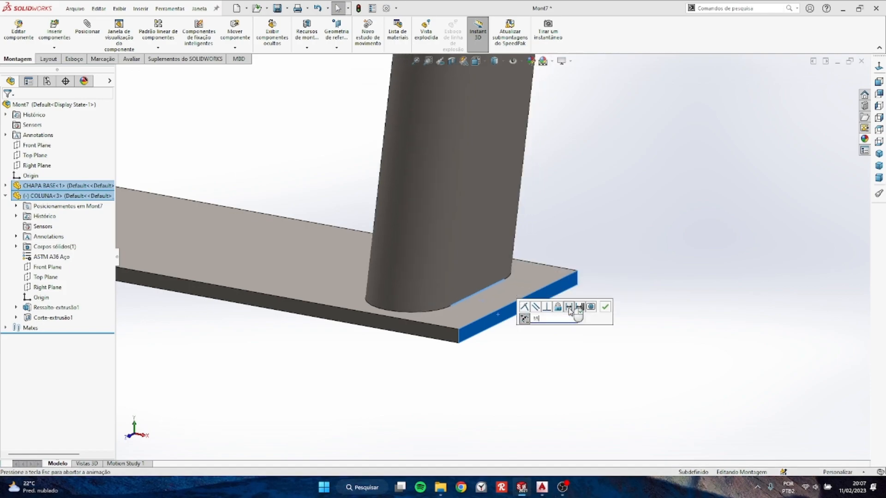
key("Return")
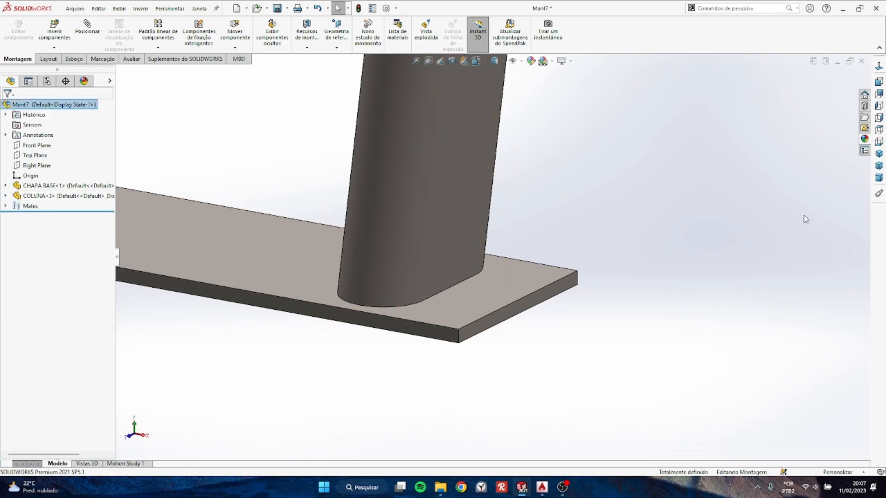
Mirror the COLUNA component about the assembly's Right Plane
left_click(878, 154)
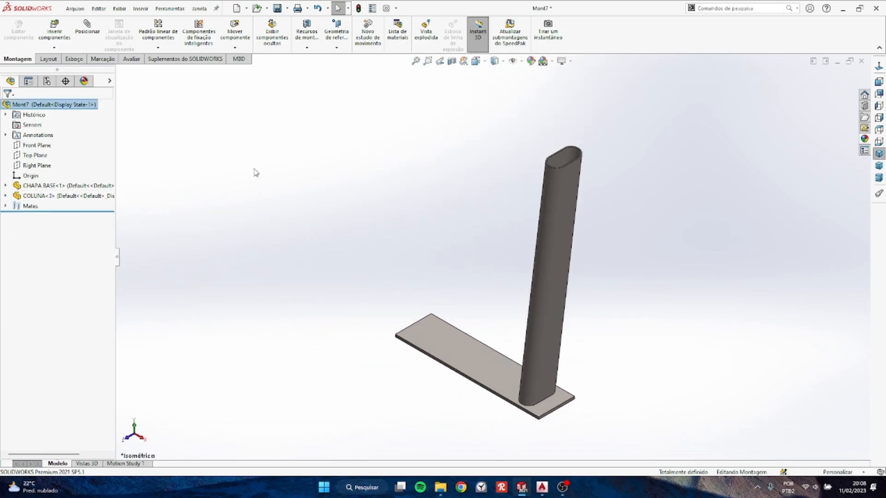
left_click(157, 47)
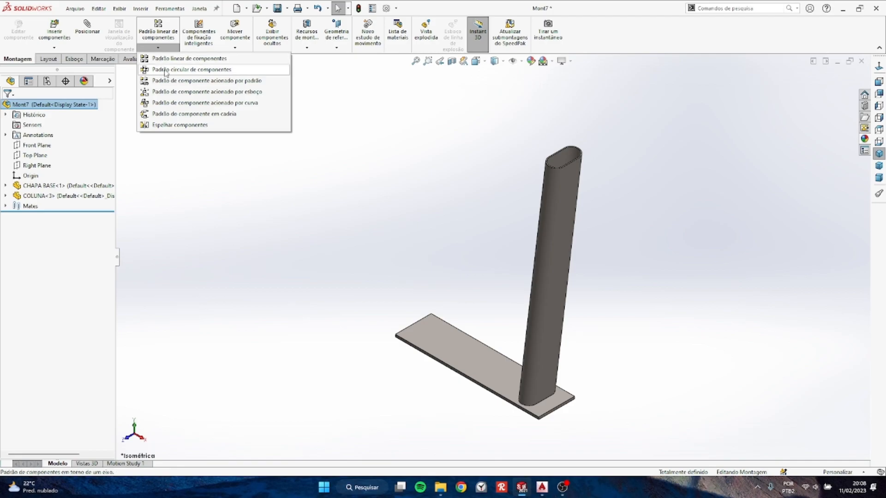
left_click(167, 125)
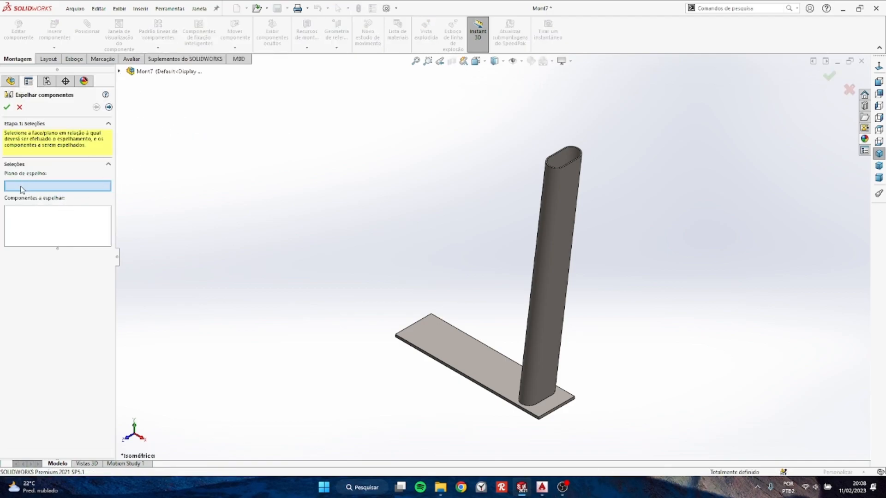
left_click(119, 72)
left_click(157, 132)
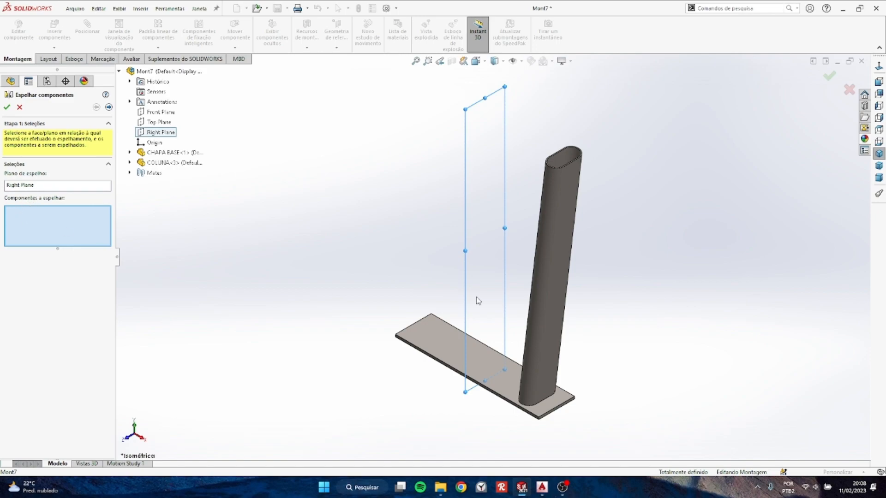
left_click(555, 283)
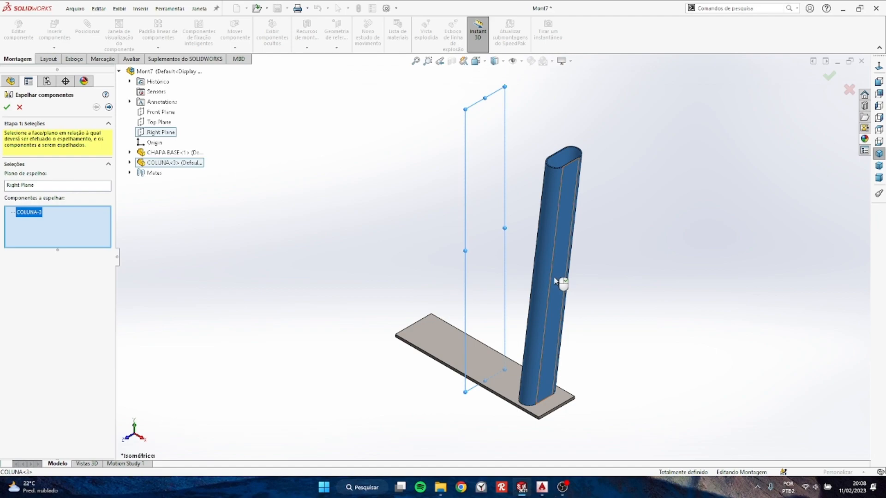
key("Return")
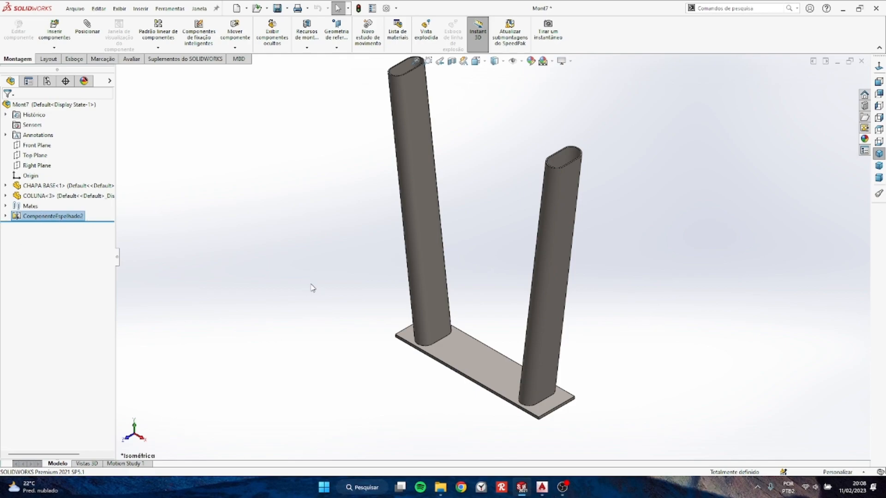
Measure the angle and distance between the facing inner sides of the two columns
middle_click_drag(510, 339, 527, 297)
key("m")
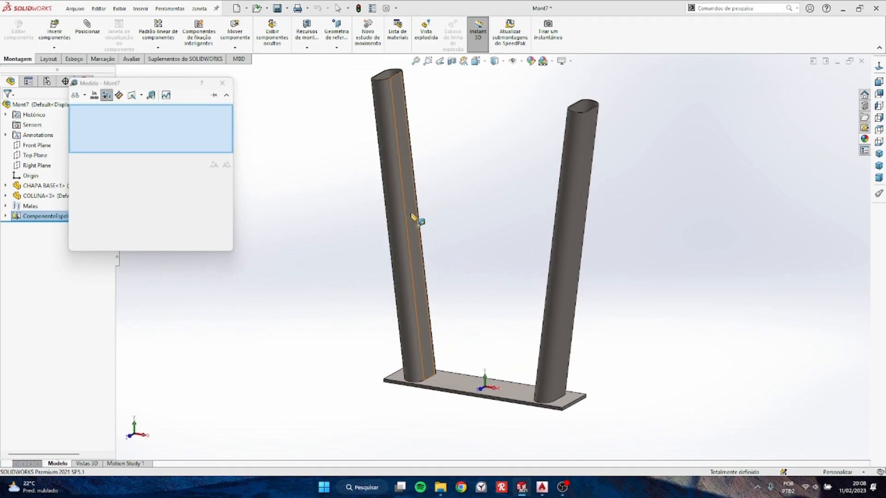
left_click(411, 213)
middle_click_drag(563, 268, 622, 261)
scroll(550, 249, "down", 3)
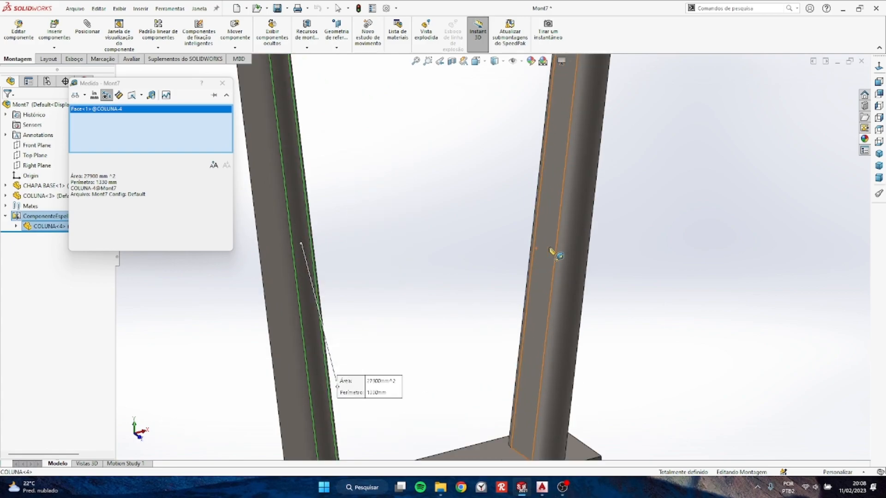
left_click(551, 252)
scroll(531, 249, "up", 6)
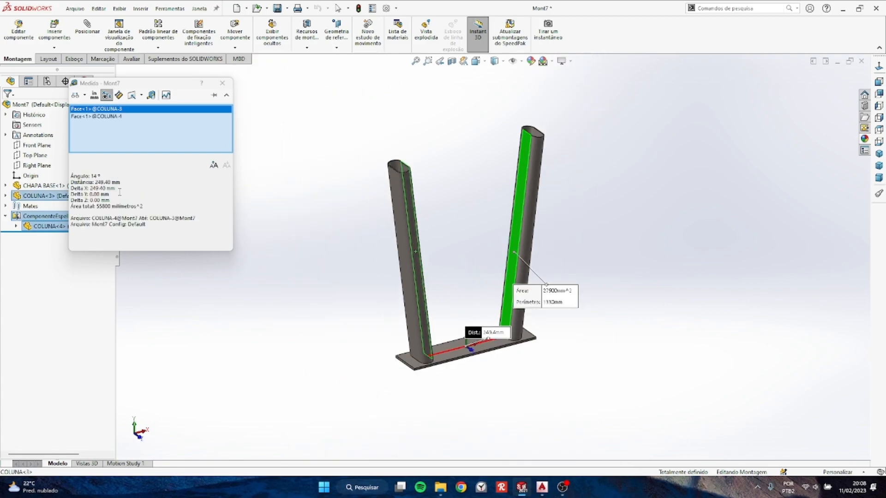
left_click(221, 83)
left_click(270, 288)
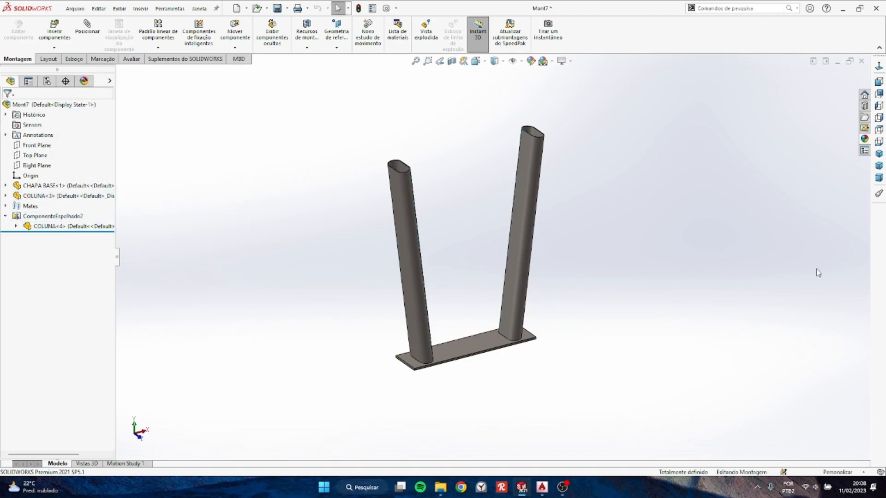